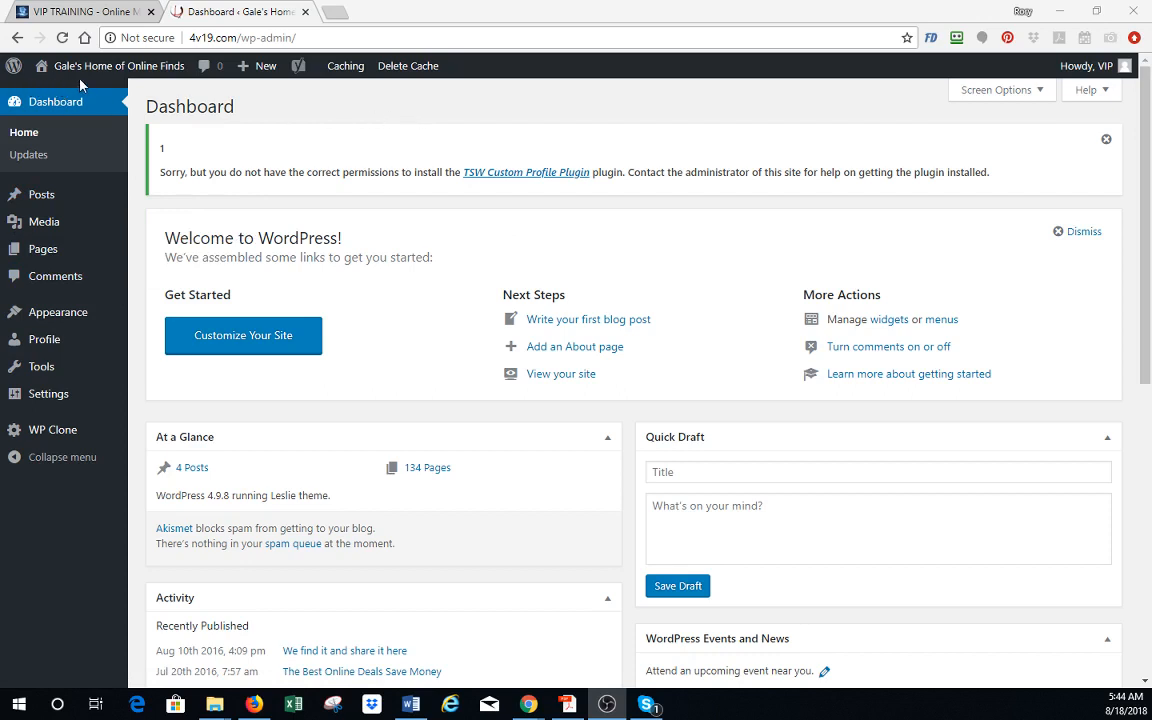
# - Open the site customizer and its Site Identity settings
pyautogui.moveTo(98, 76)
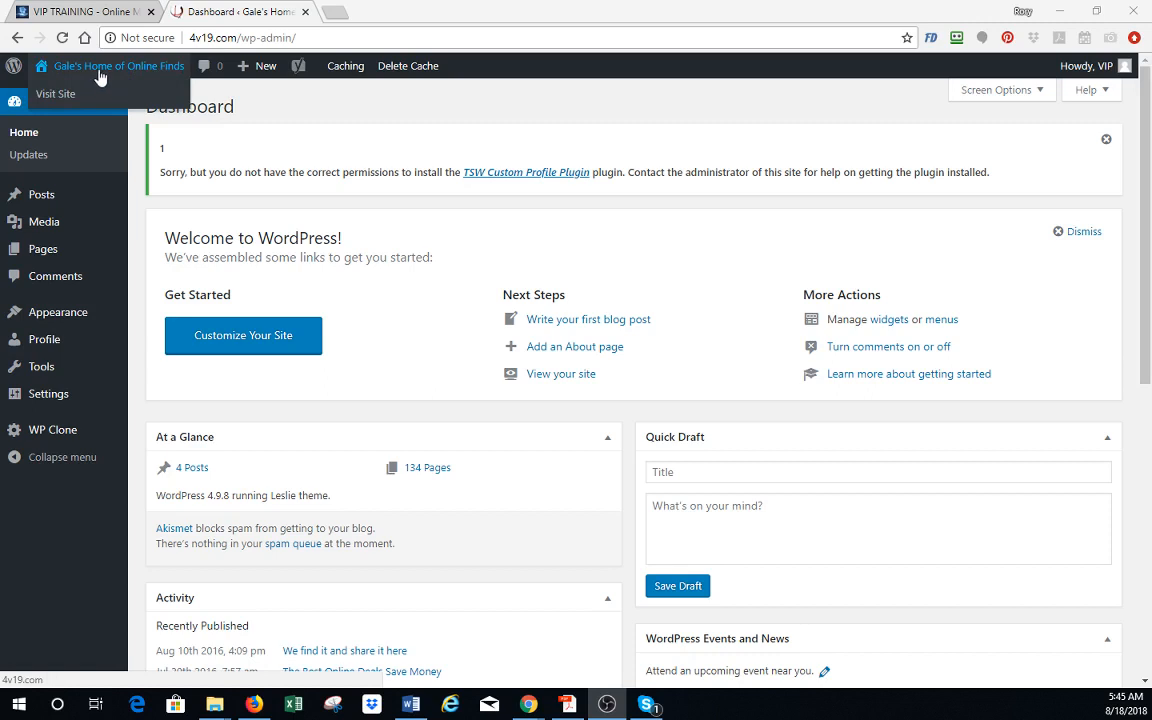
pyautogui.moveTo(67, 313)
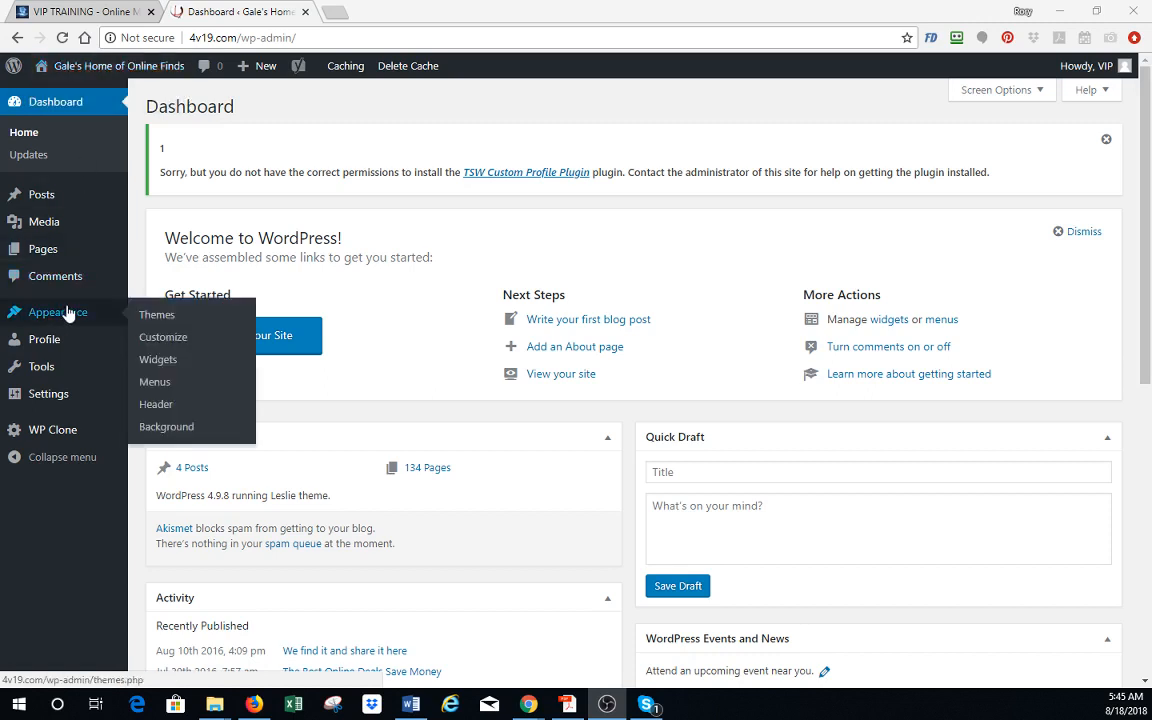
pyautogui.click(163, 340)
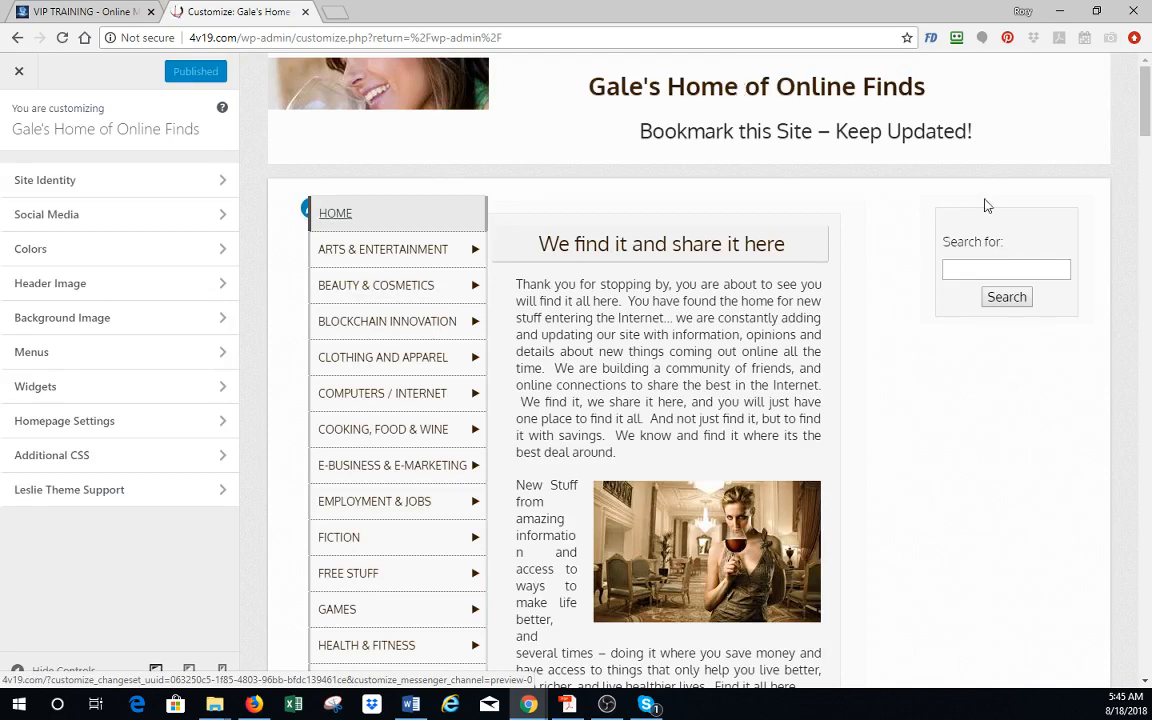
pyautogui.click(167, 182)
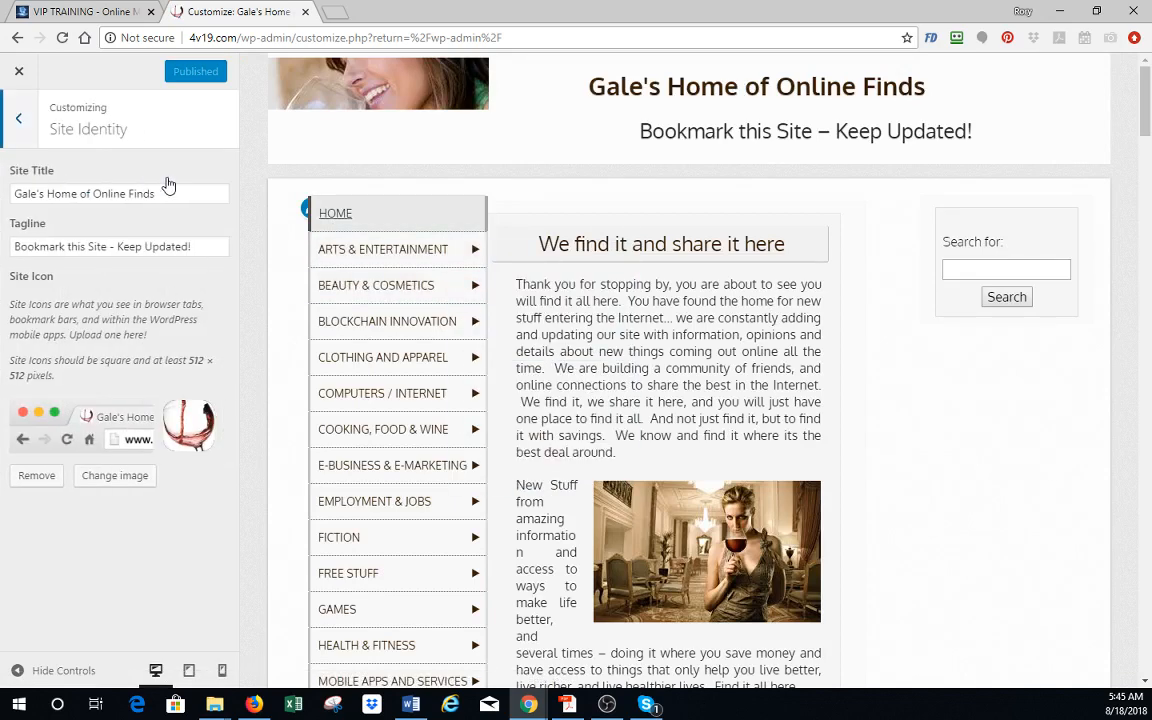
pyautogui.click(16, 115)
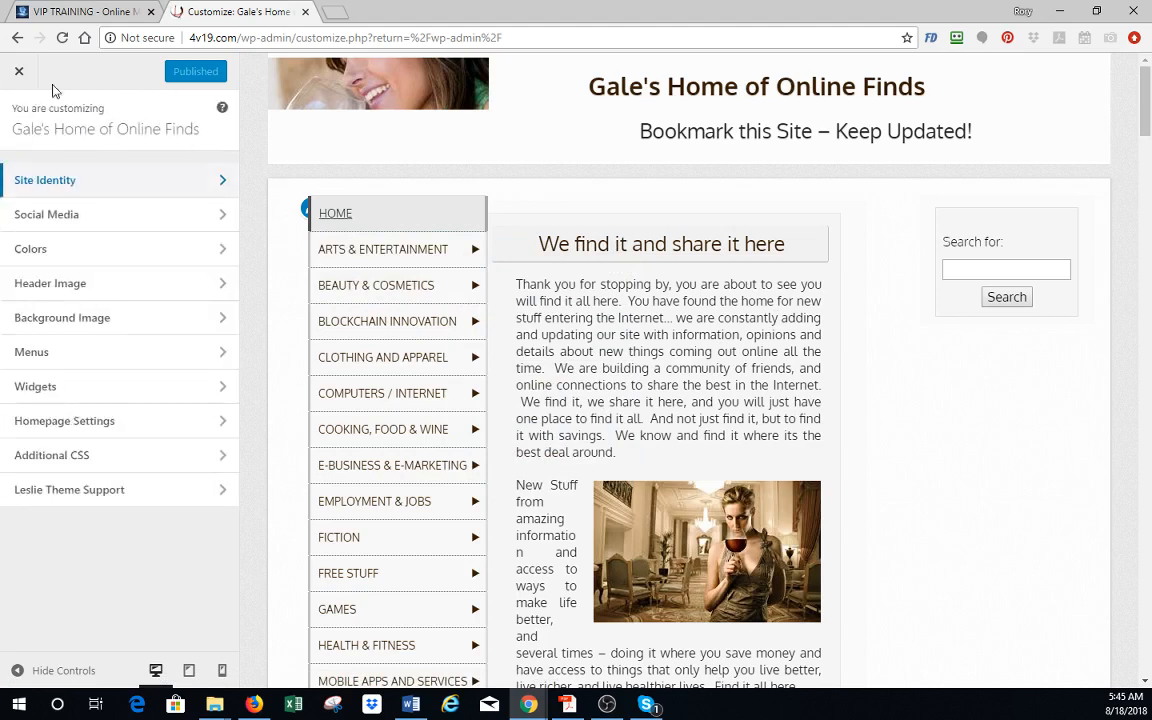
pyautogui.click(76, 176)
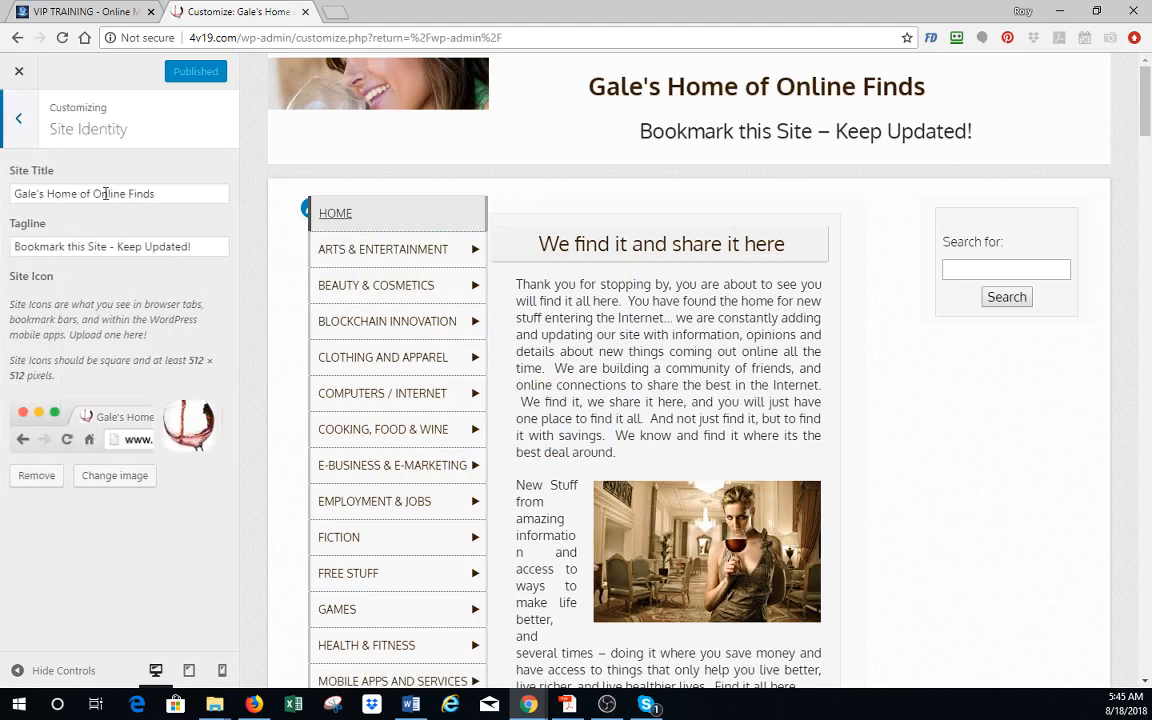
# - Examine the Site Title and Tagline fields and where their text appears in the site preview
pyautogui.click(188, 196)
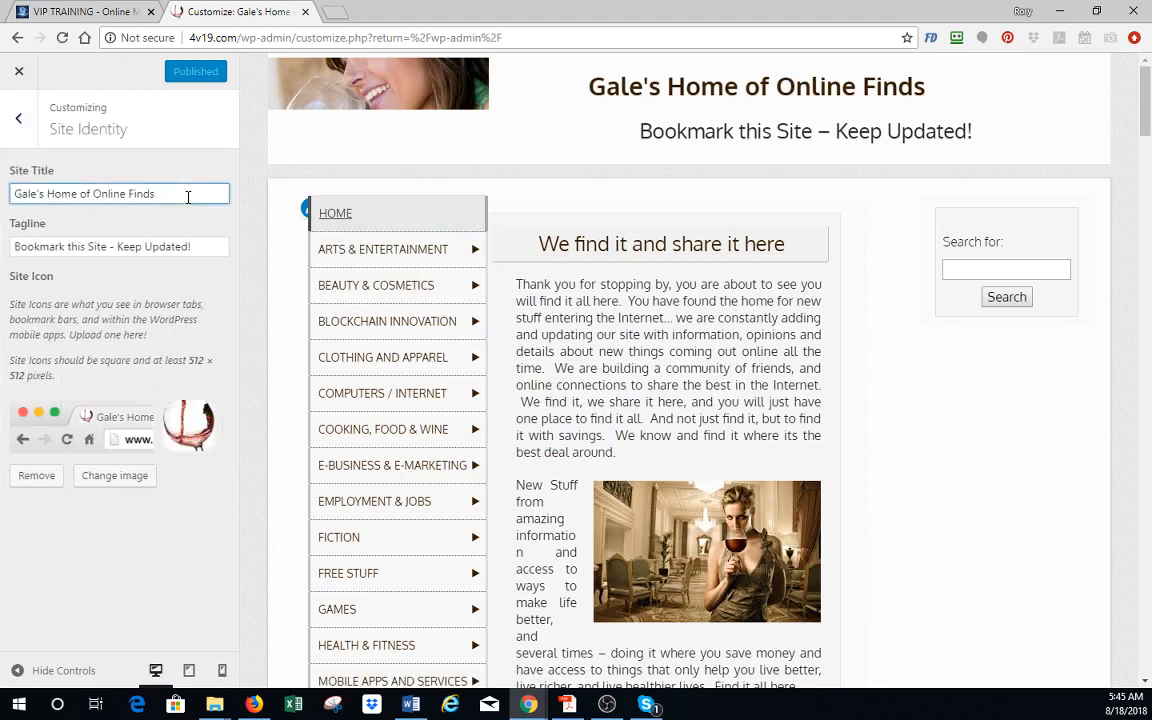
pyautogui.click(192, 248)
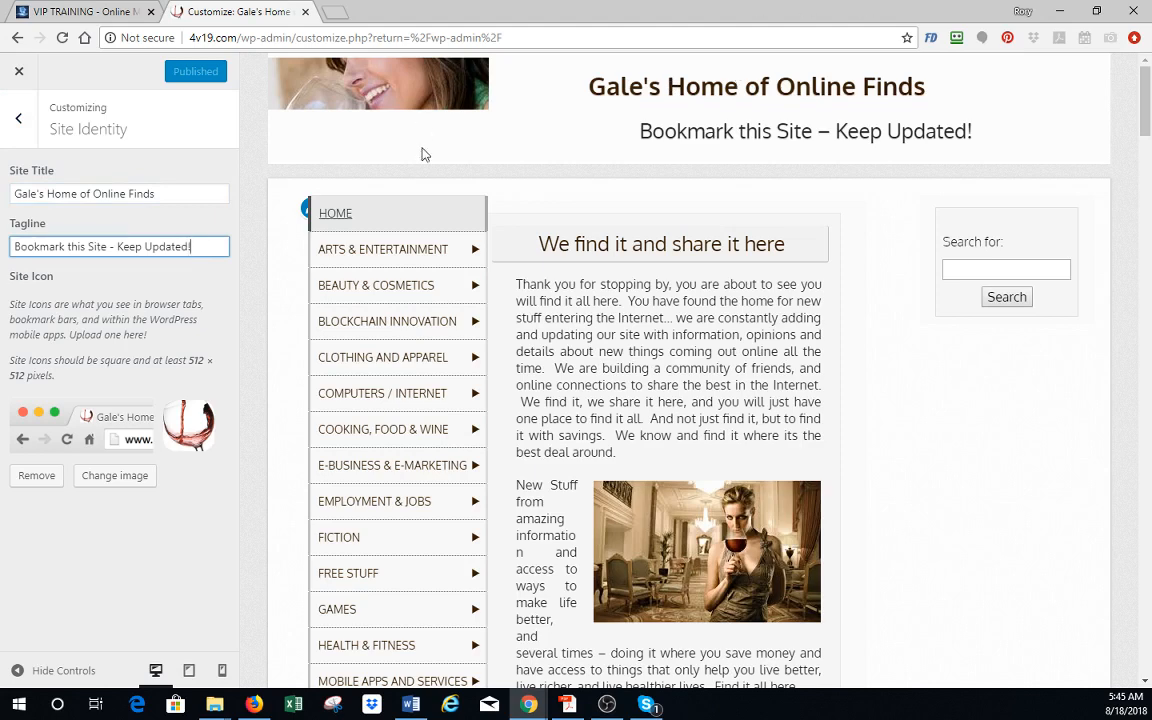
pyautogui.moveTo(447, 283)
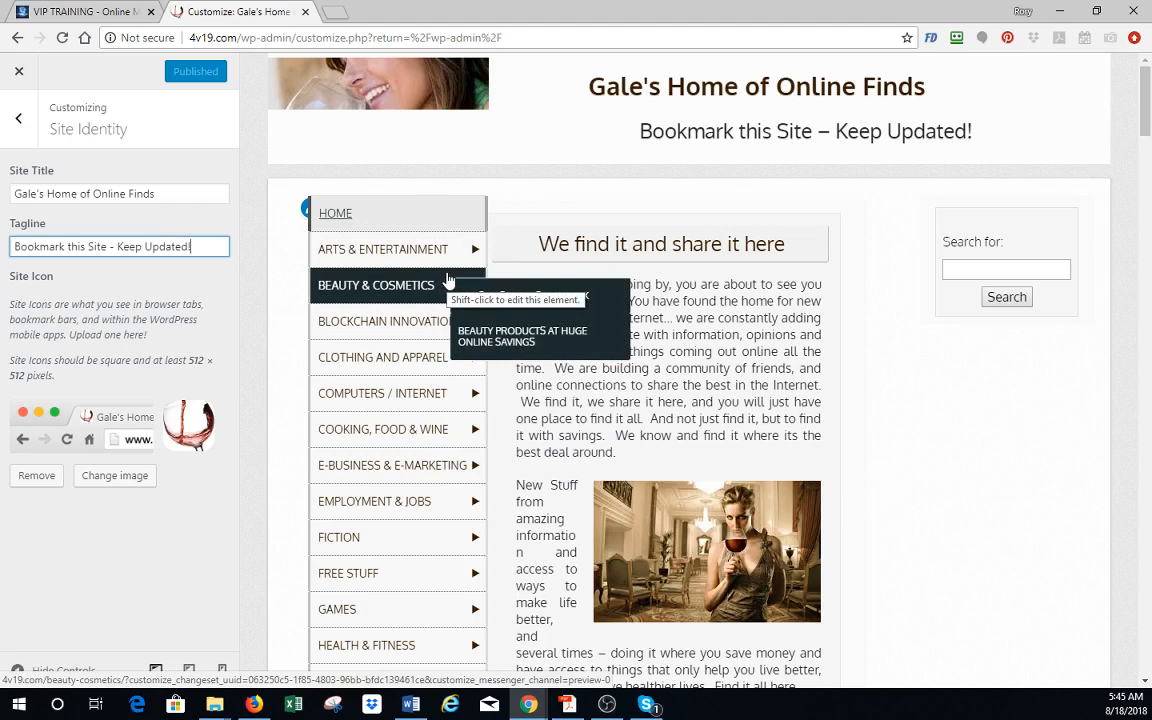
pyautogui.click(166, 191)
pyautogui.click(172, 244)
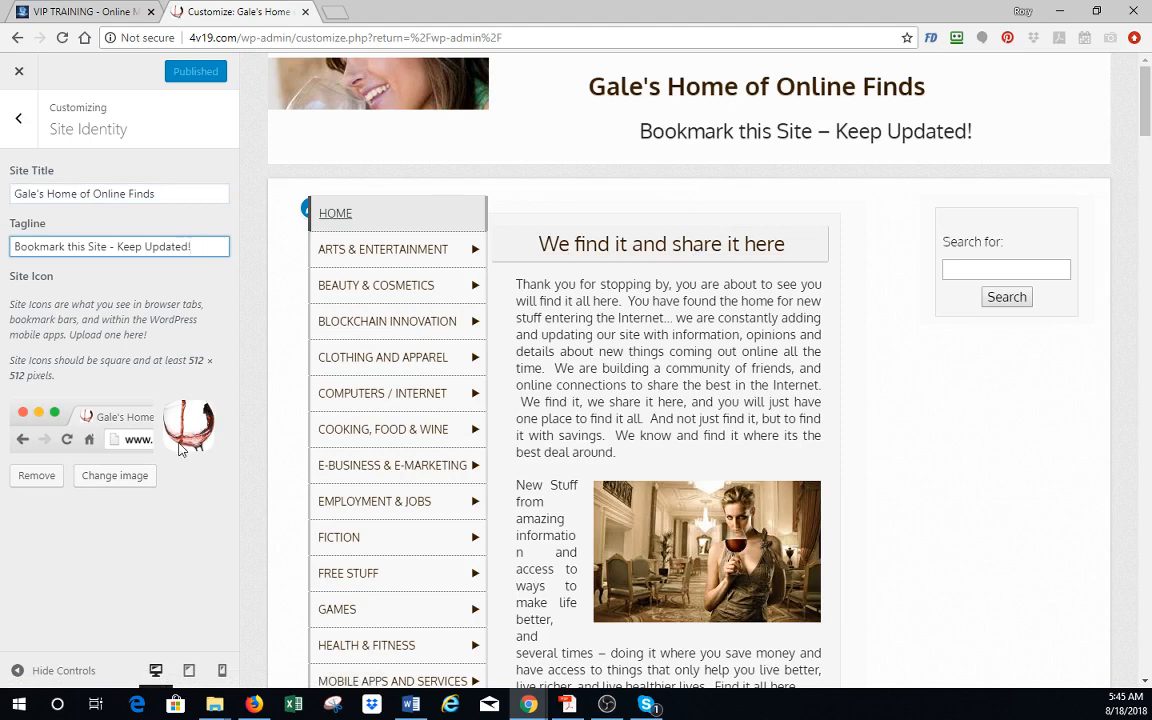
# - Replace the site icon with wine5.jpg from the media library using the suggested crop, and publish the change
pyautogui.click(137, 479)
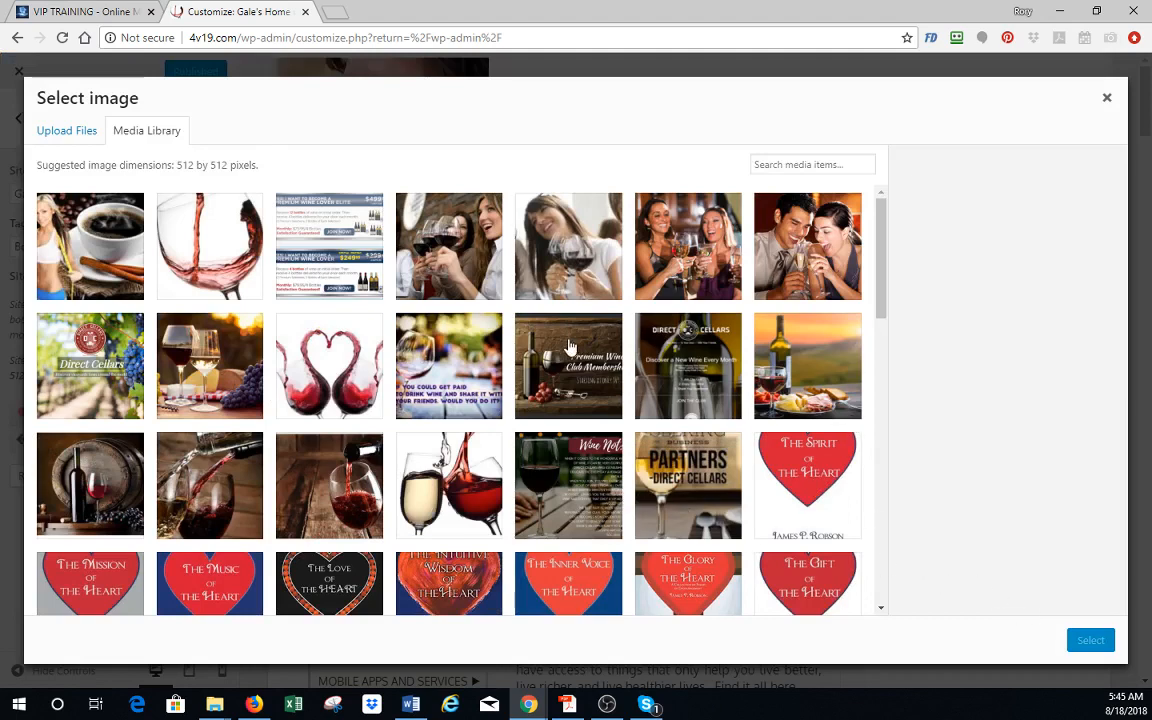
pyautogui.click(295, 495)
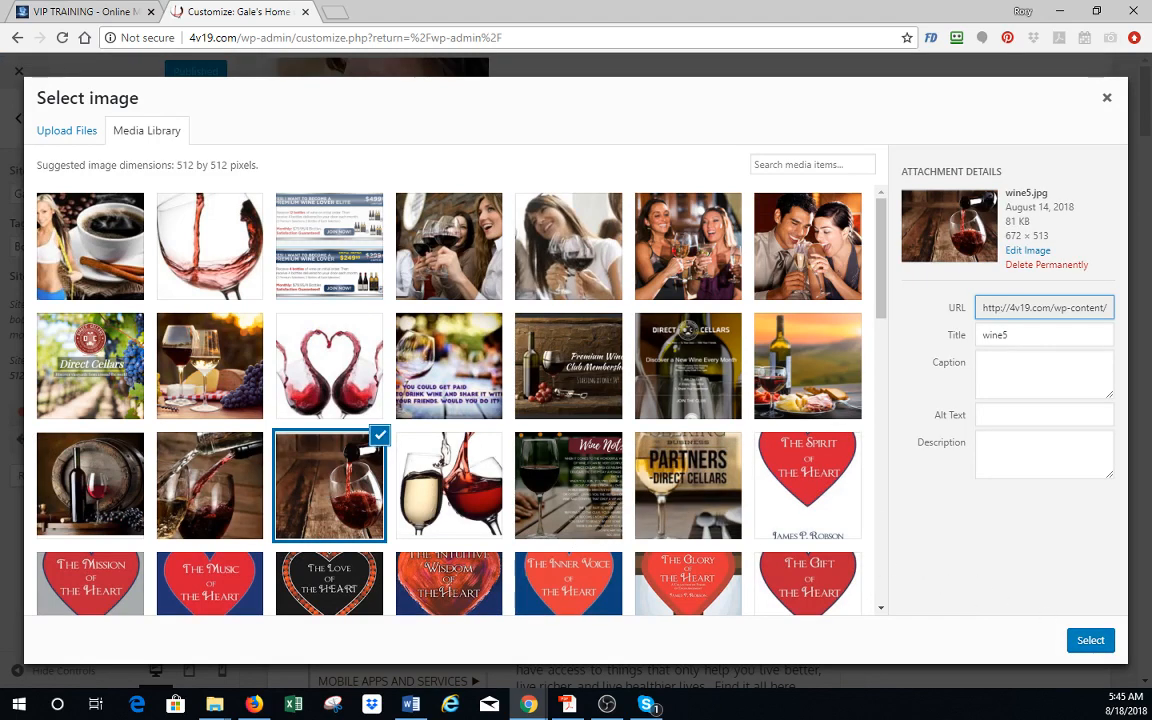
pyautogui.click(1090, 645)
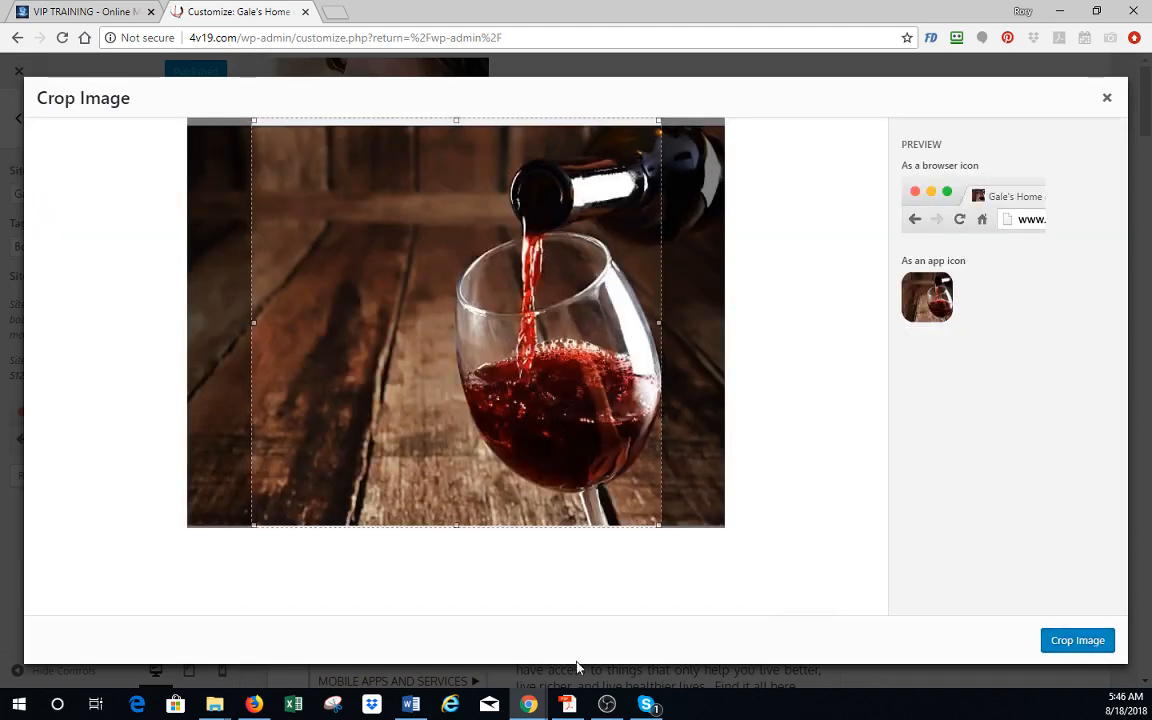
pyautogui.click(1085, 650)
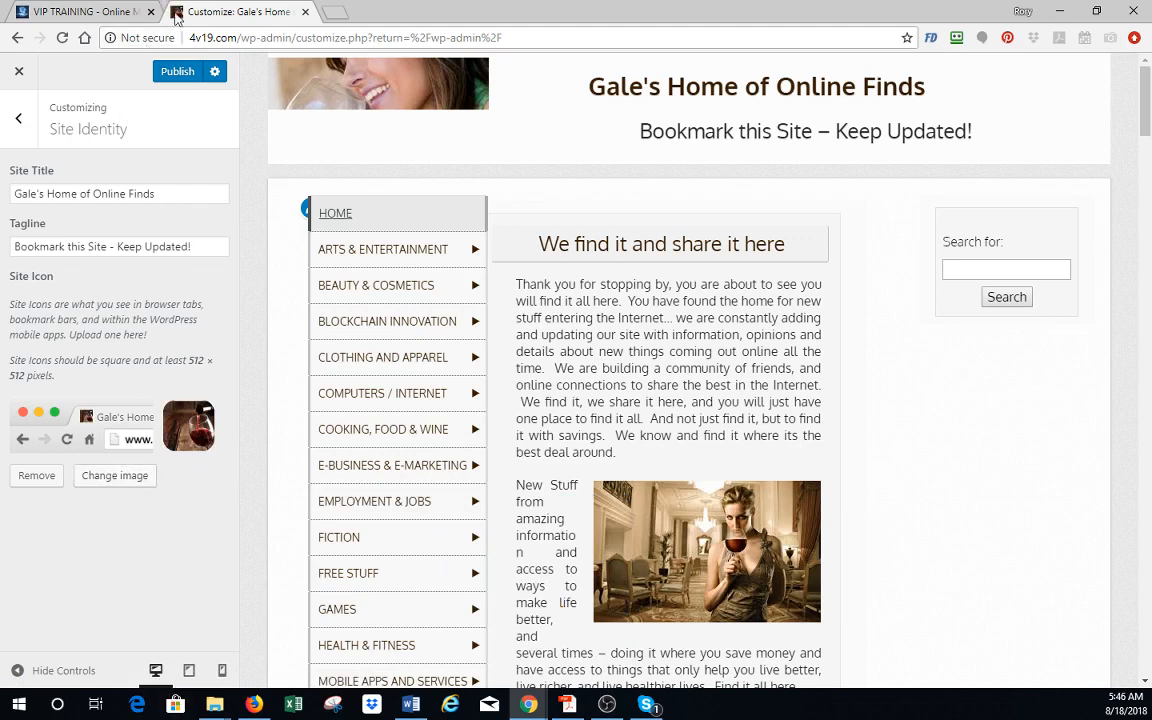
pyautogui.click(177, 70)
# - Examine the customizer's Colors settings for the background and link colors
pyautogui.click(18, 118)
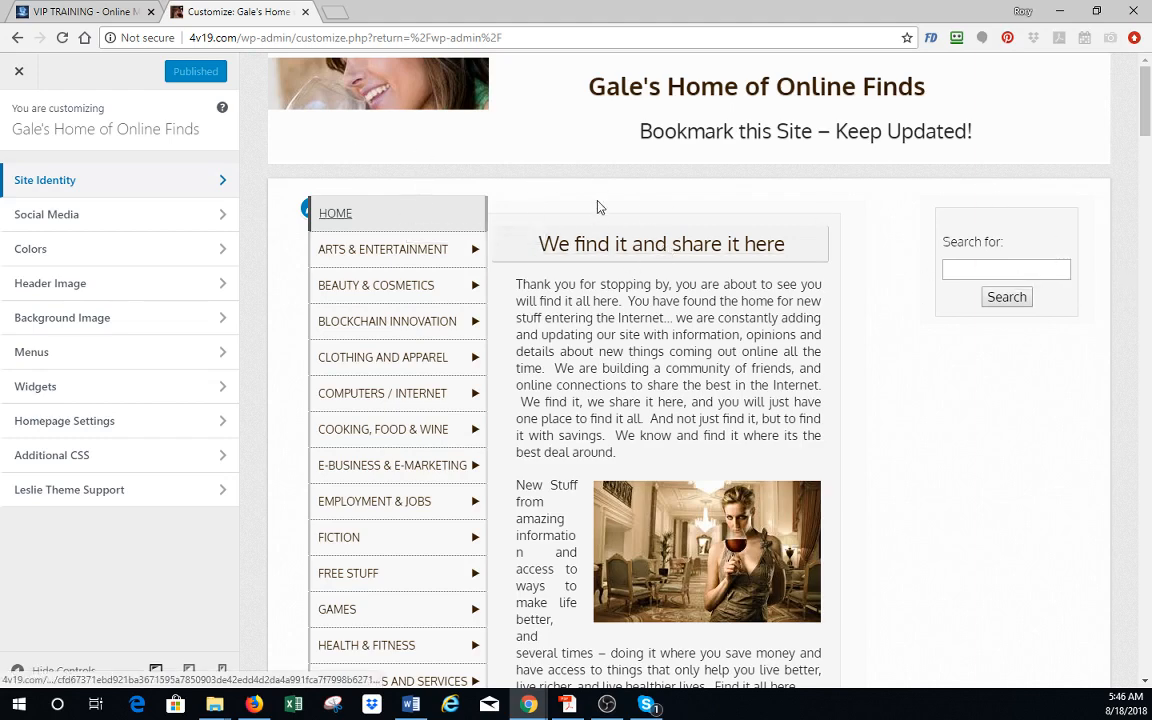
pyautogui.click(118, 255)
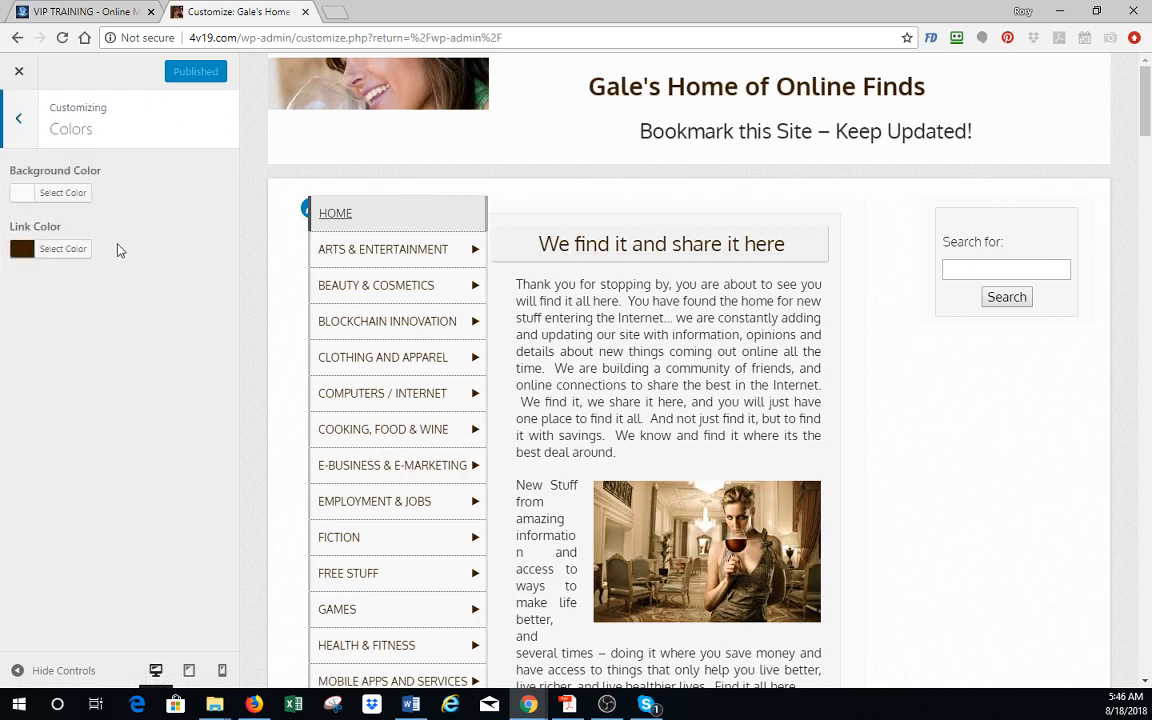
pyautogui.click(19, 119)
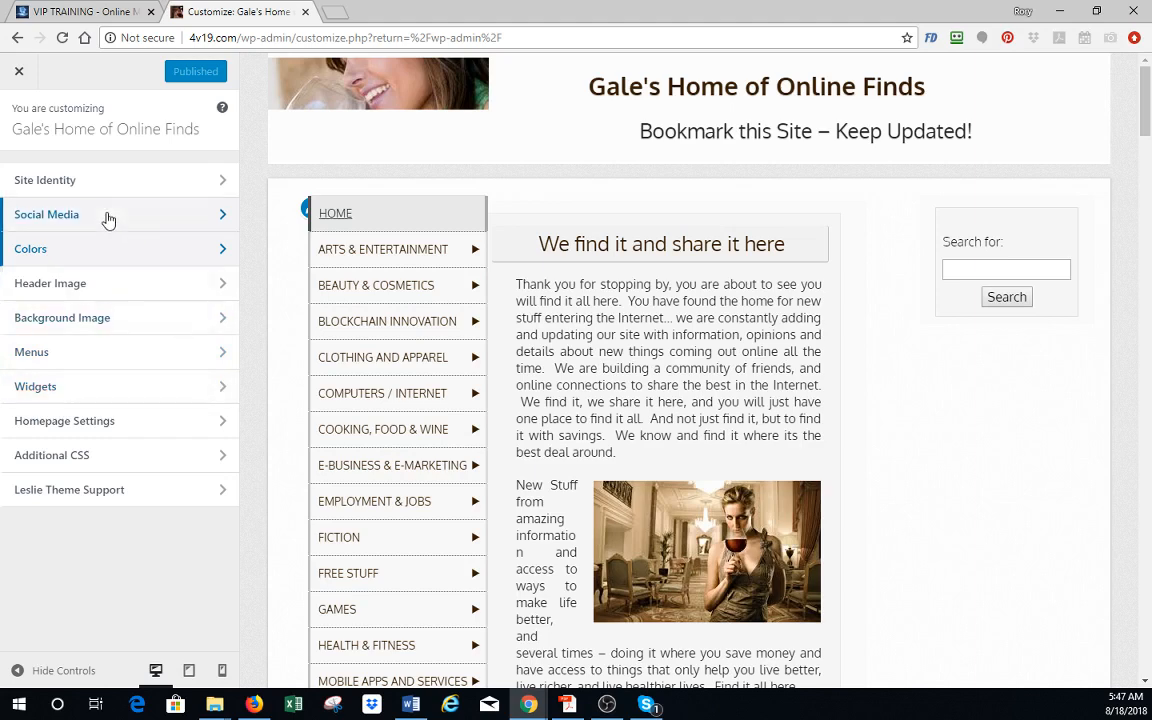
# - Review the Header Image settings, including the previously uploaded headers and the randomize option
pyautogui.click(116, 291)
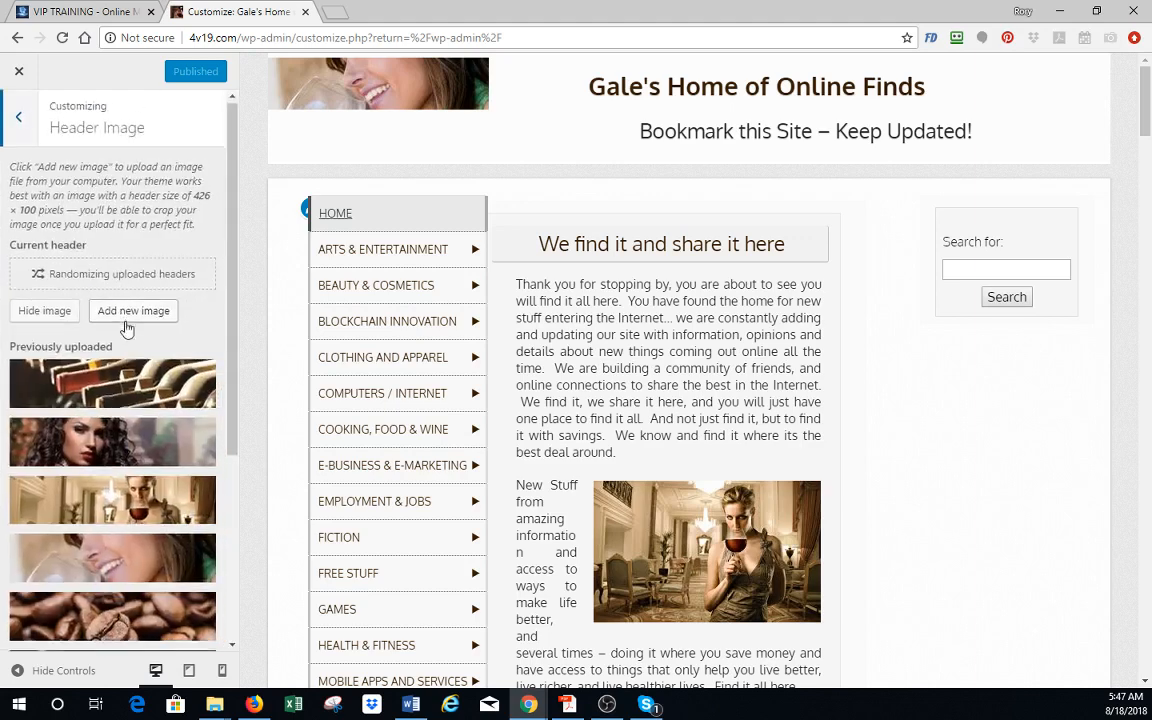
pyautogui.scroll(-2, 124, 326)
pyautogui.moveTo(126, 330)
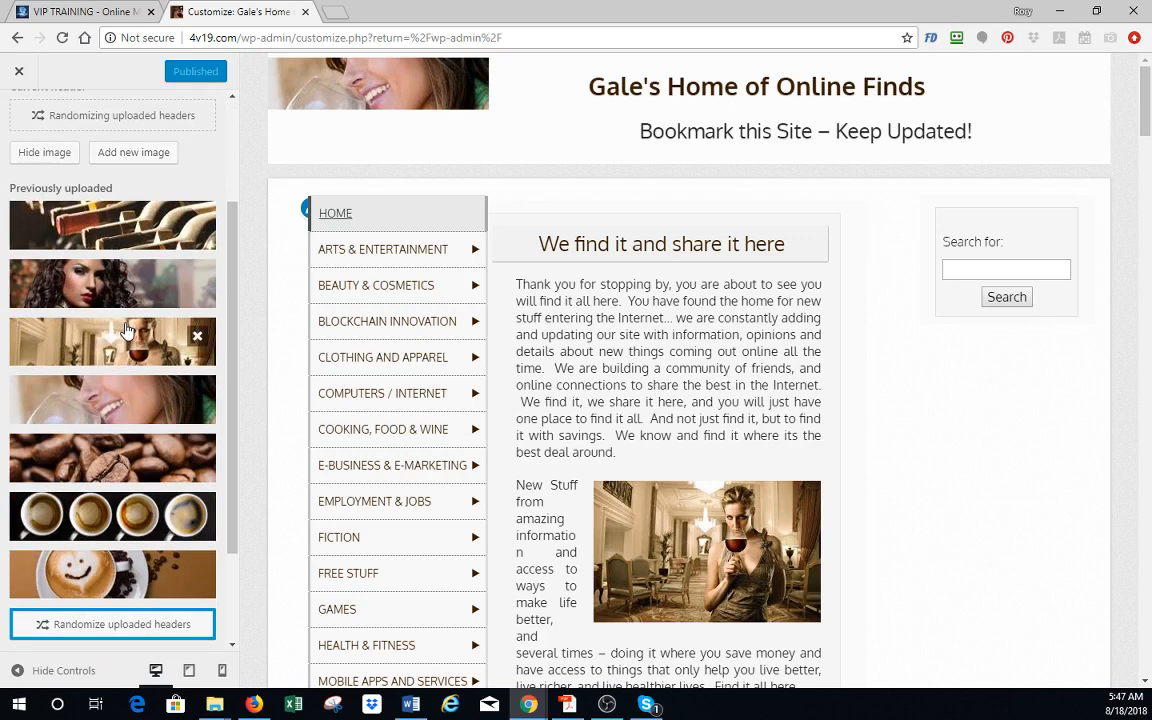
pyautogui.moveTo(440, 393)
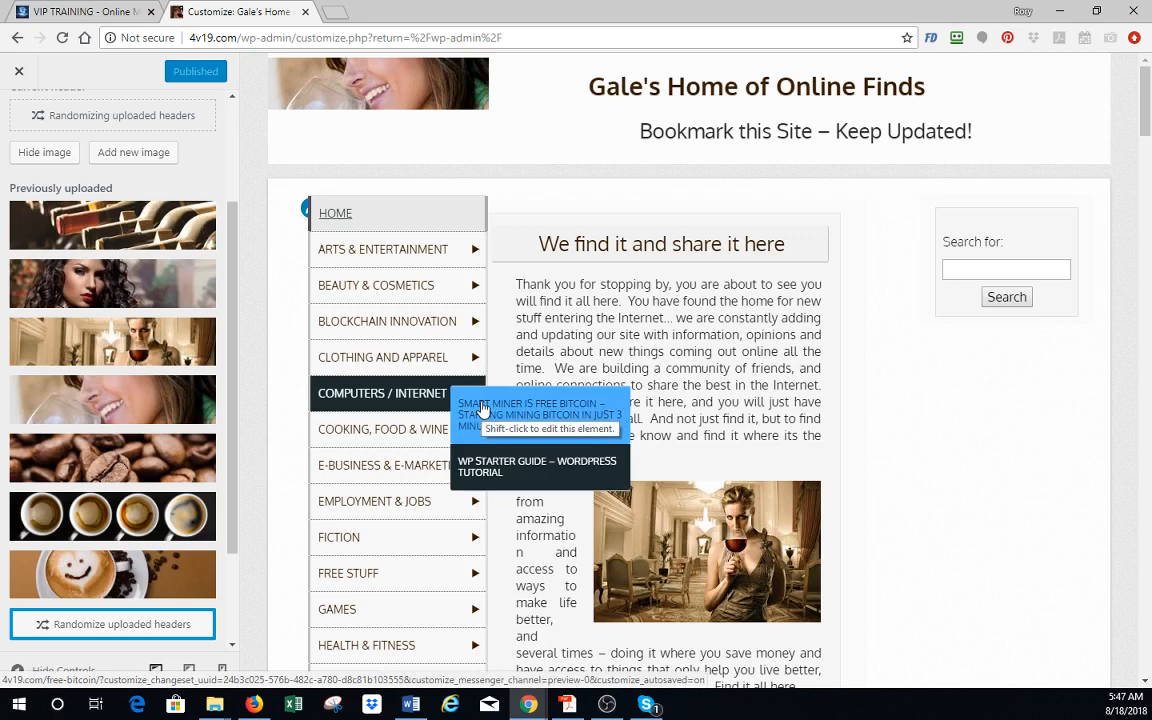
pyautogui.moveTo(92, 427)
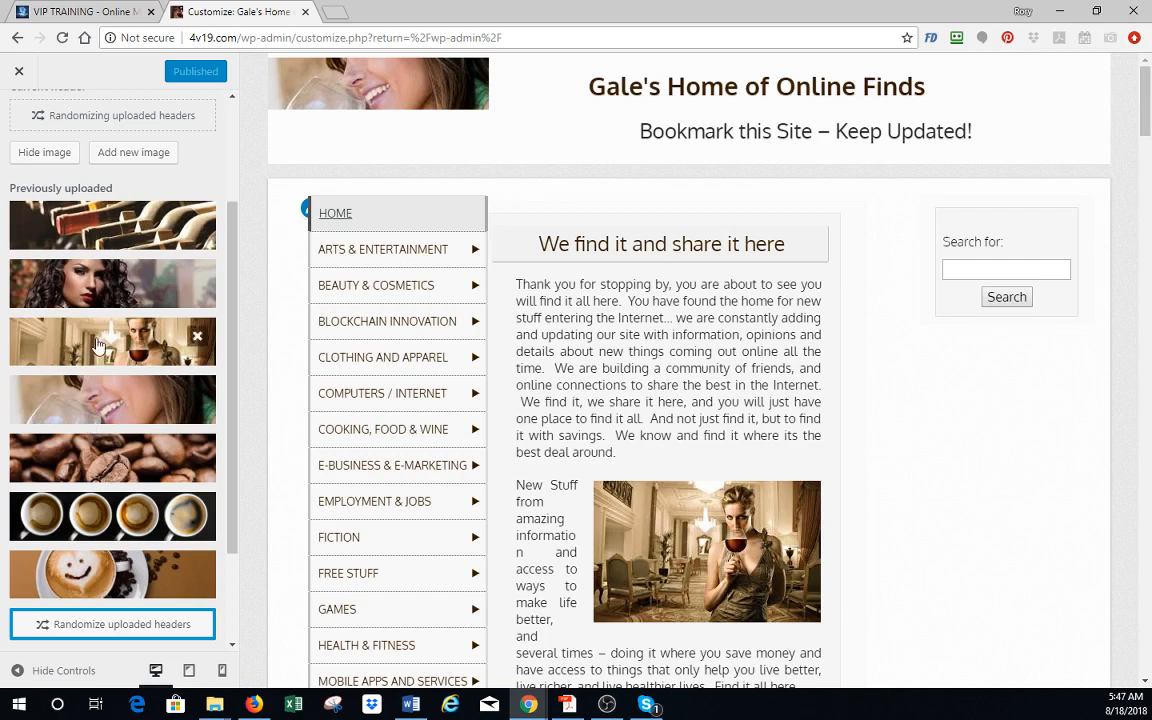
pyautogui.scroll(1, 85, 345)
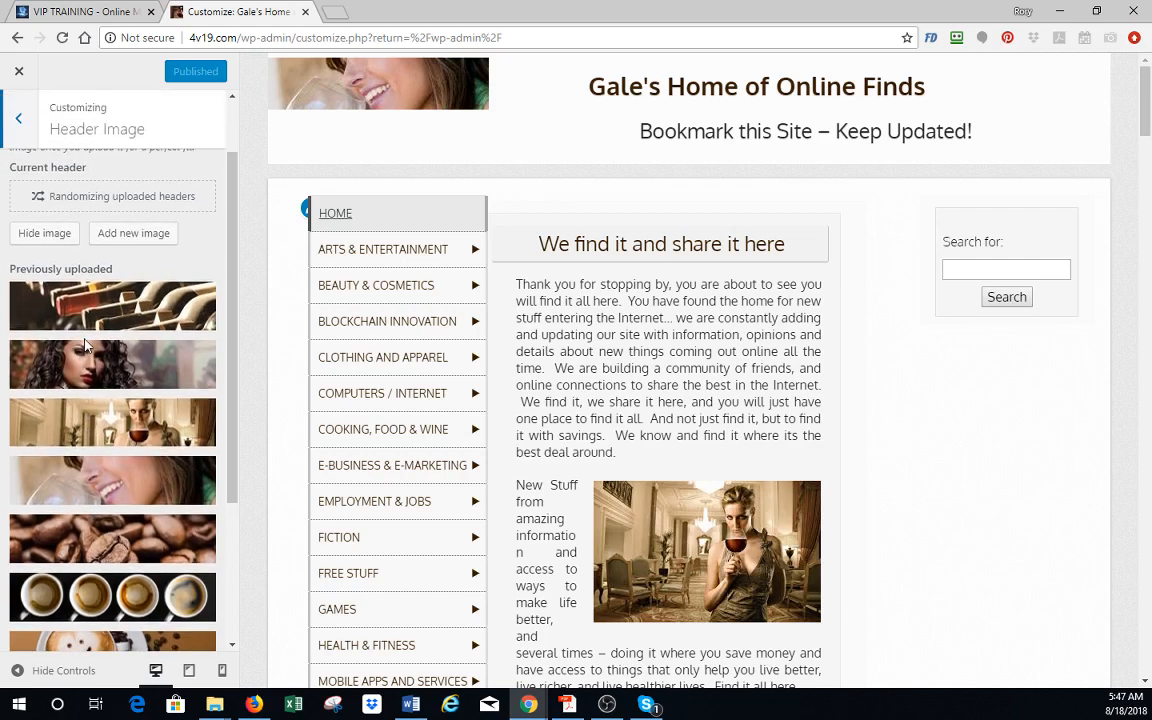
# - Upload image 20 from the "food and wine" folder within "1 Direct Cellars.Fine Wines" as a new header image candidate
pyautogui.click(127, 234)
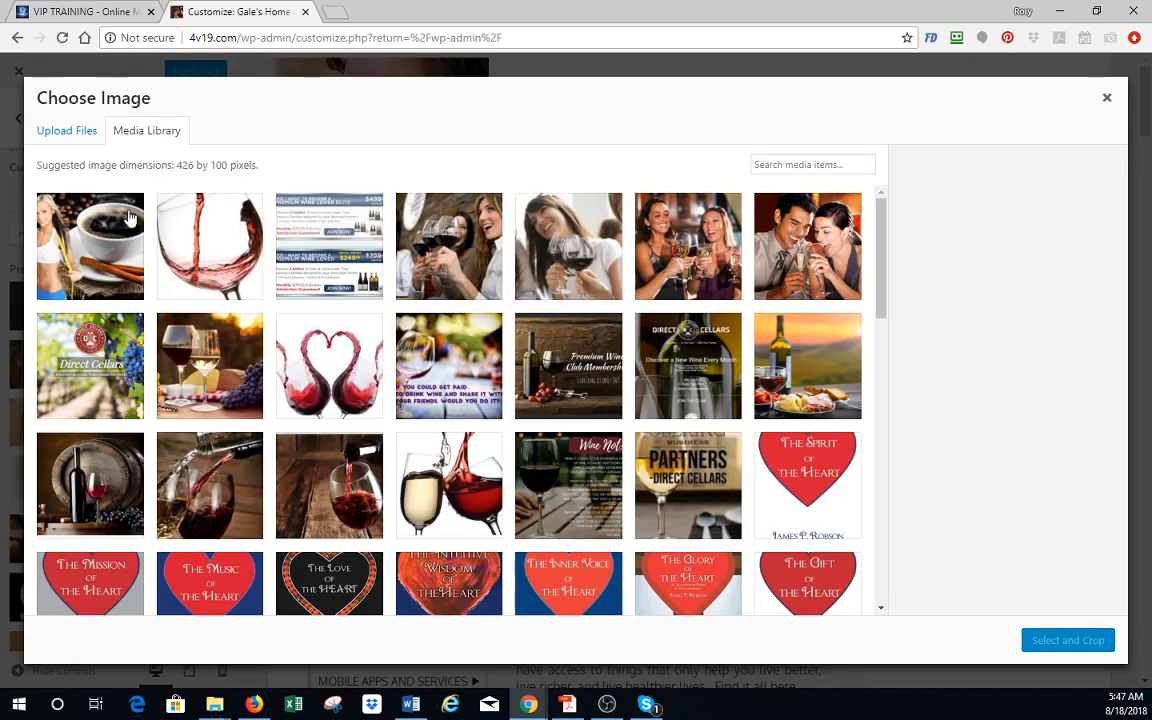
pyautogui.click(72, 135)
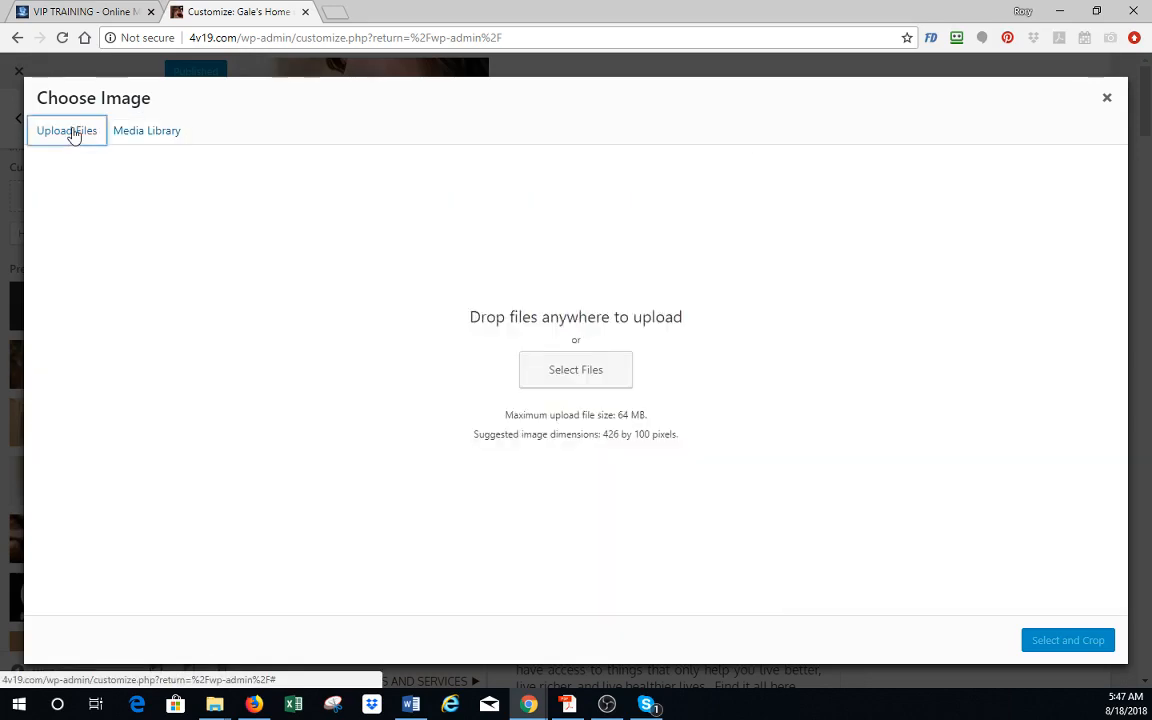
pyautogui.click(591, 372)
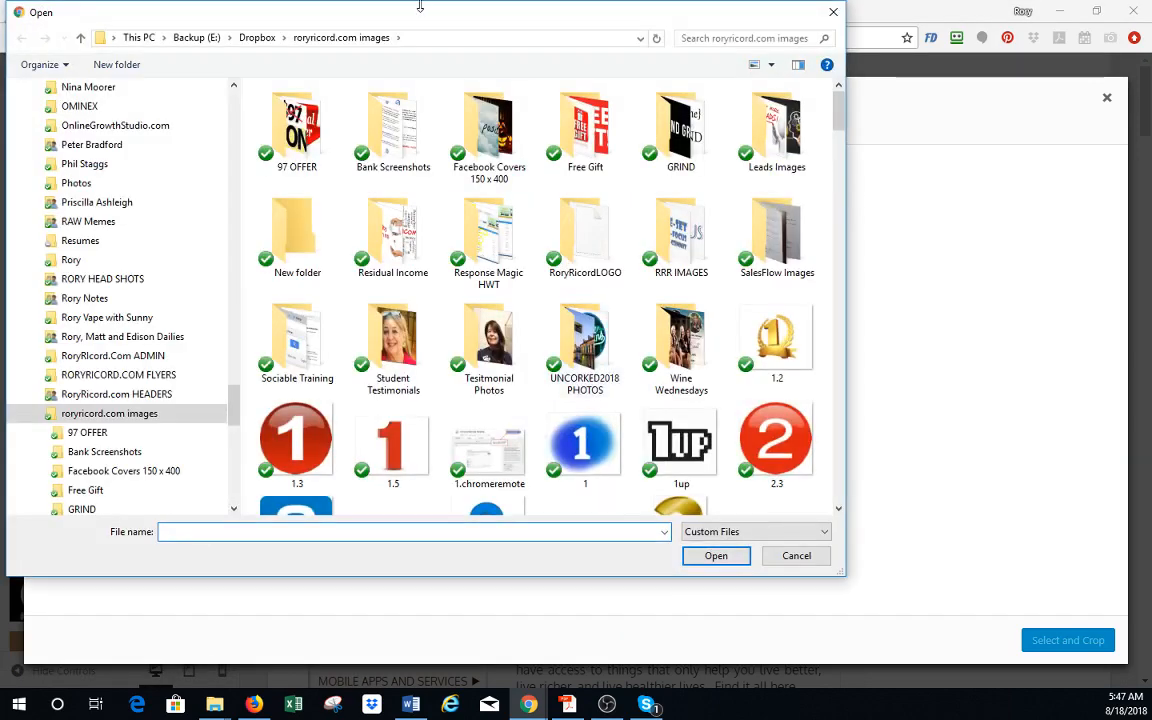
pyautogui.click(257, 38)
pyautogui.scroll(-3, 333, 247)
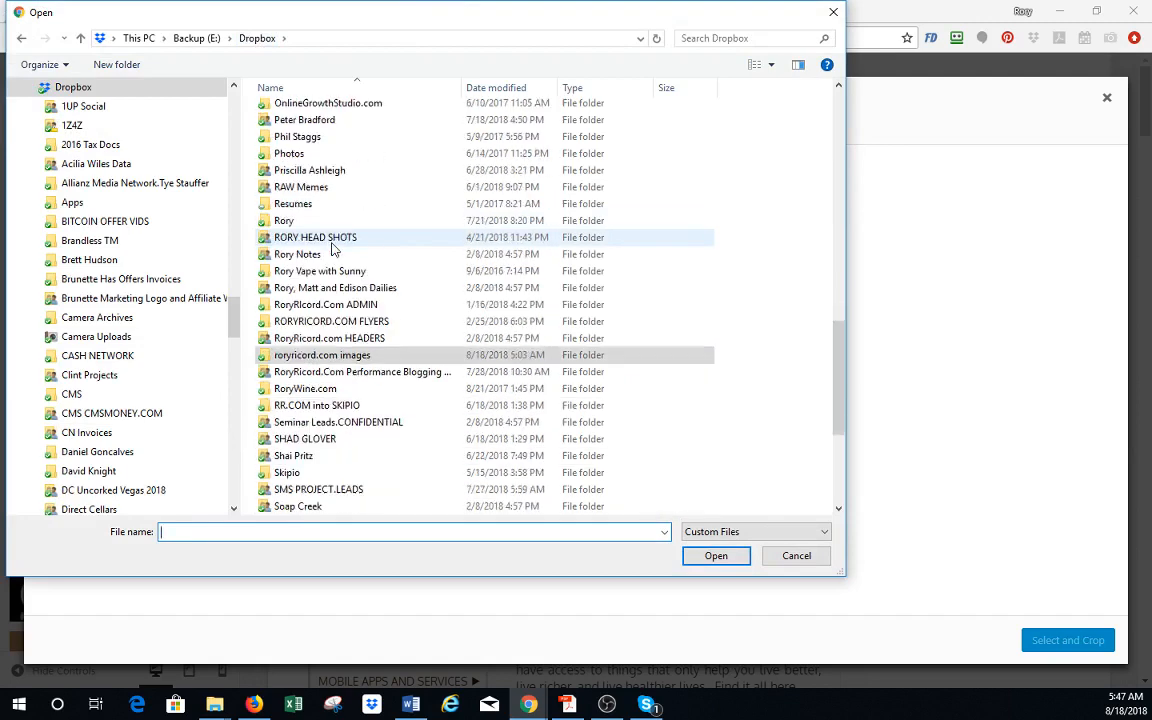
pyautogui.doubleClick(378, 372)
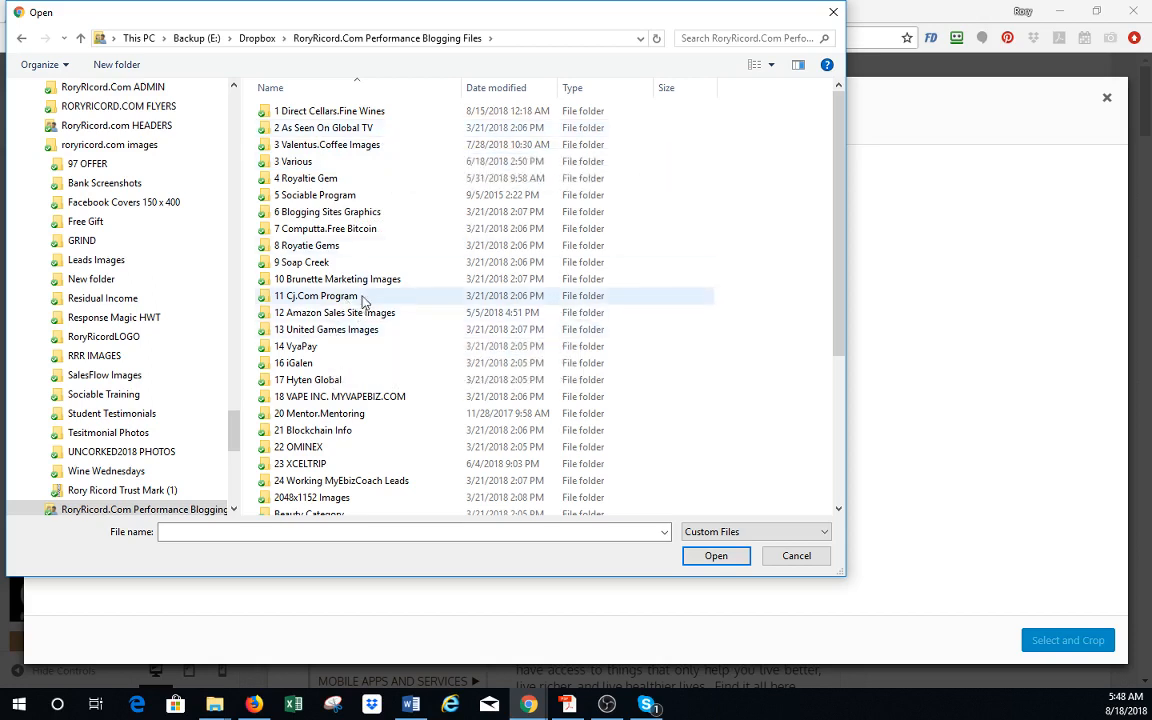
pyautogui.click(353, 113)
pyautogui.doubleClick(353, 113)
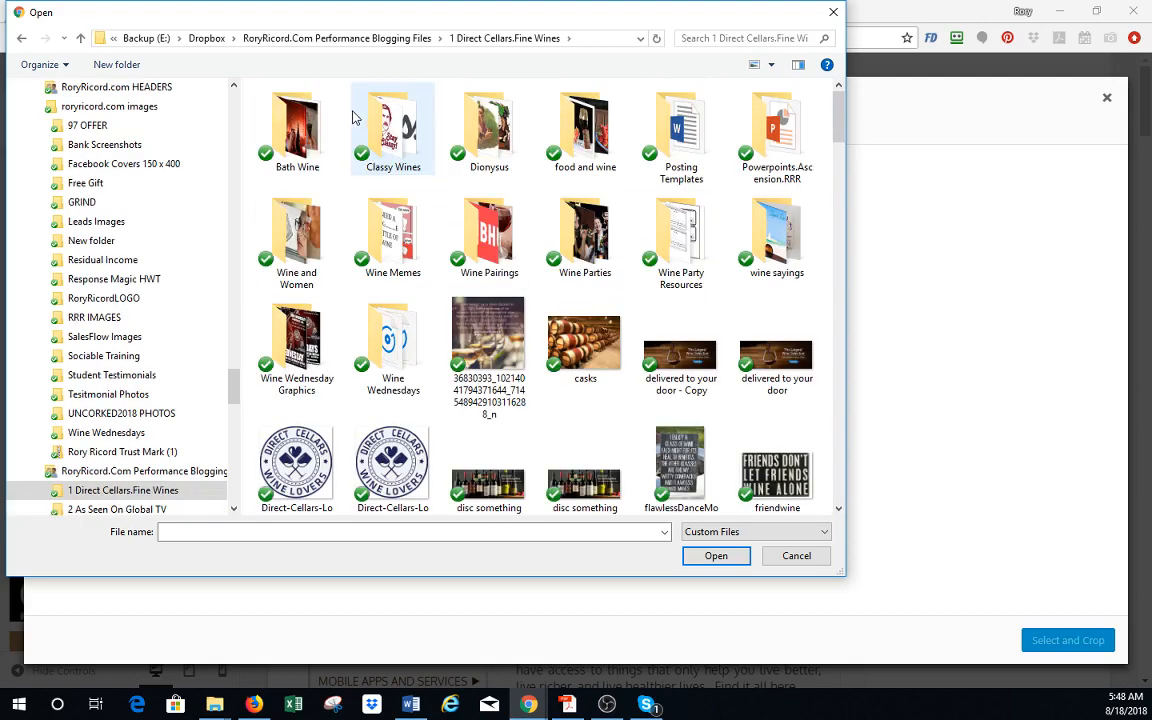
pyautogui.click(597, 140)
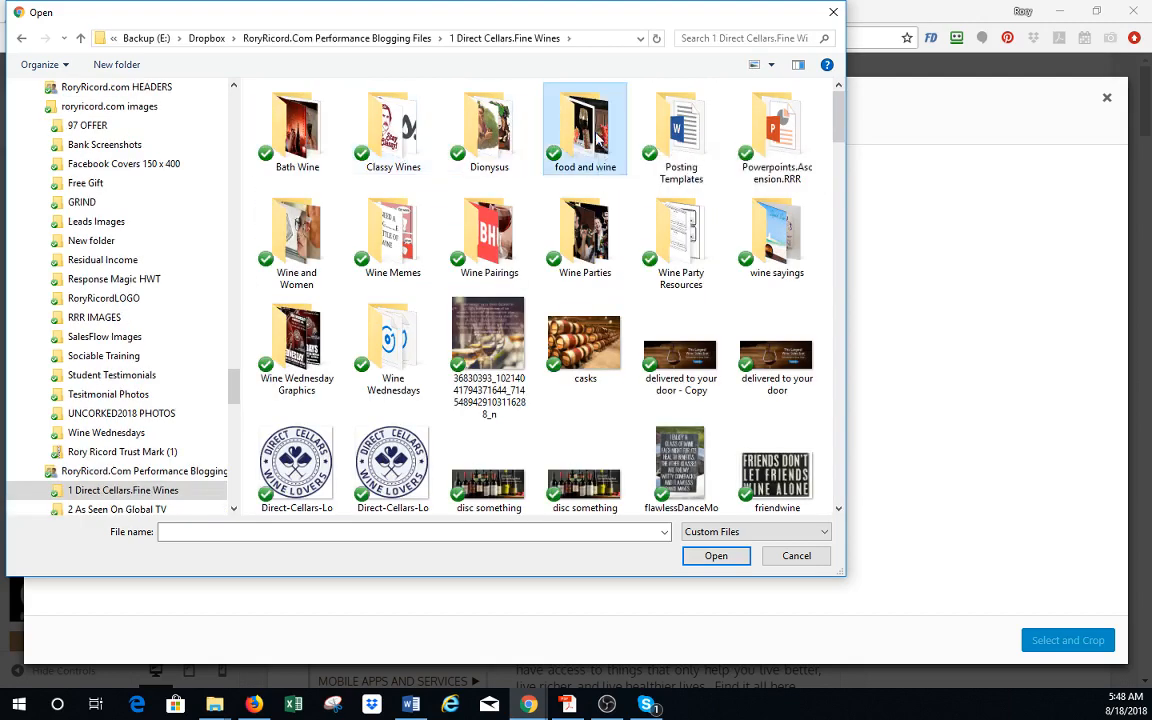
pyautogui.doubleClick(597, 140)
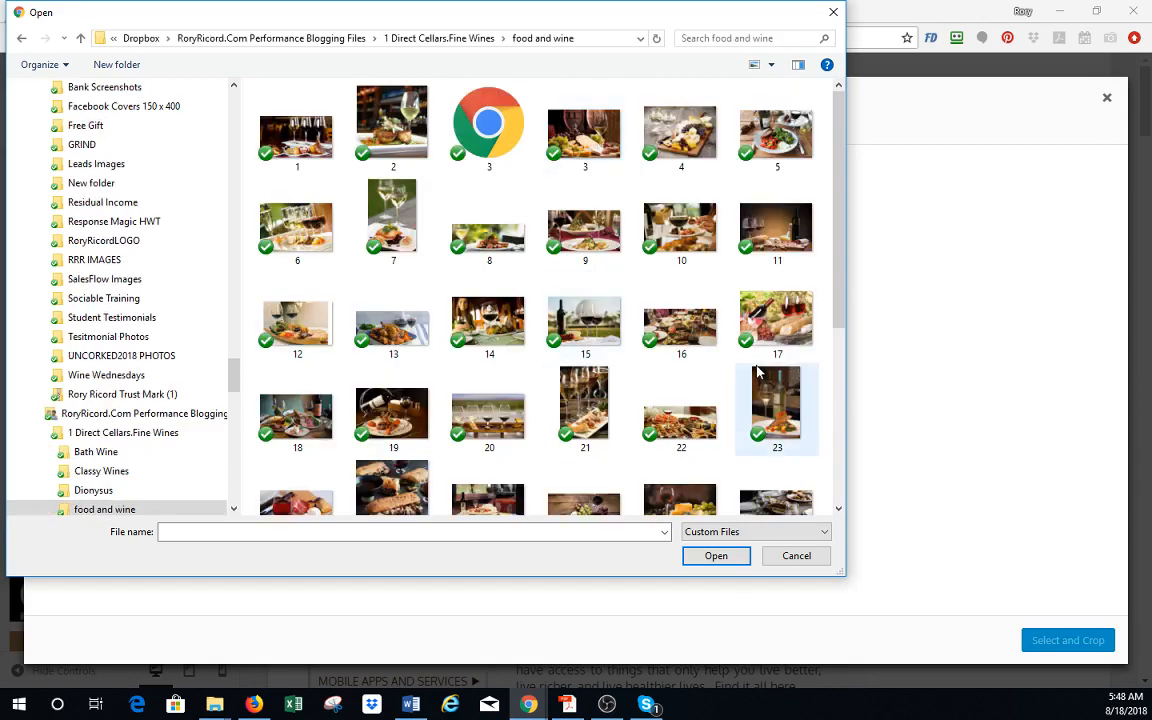
pyautogui.doubleClick(458, 380)
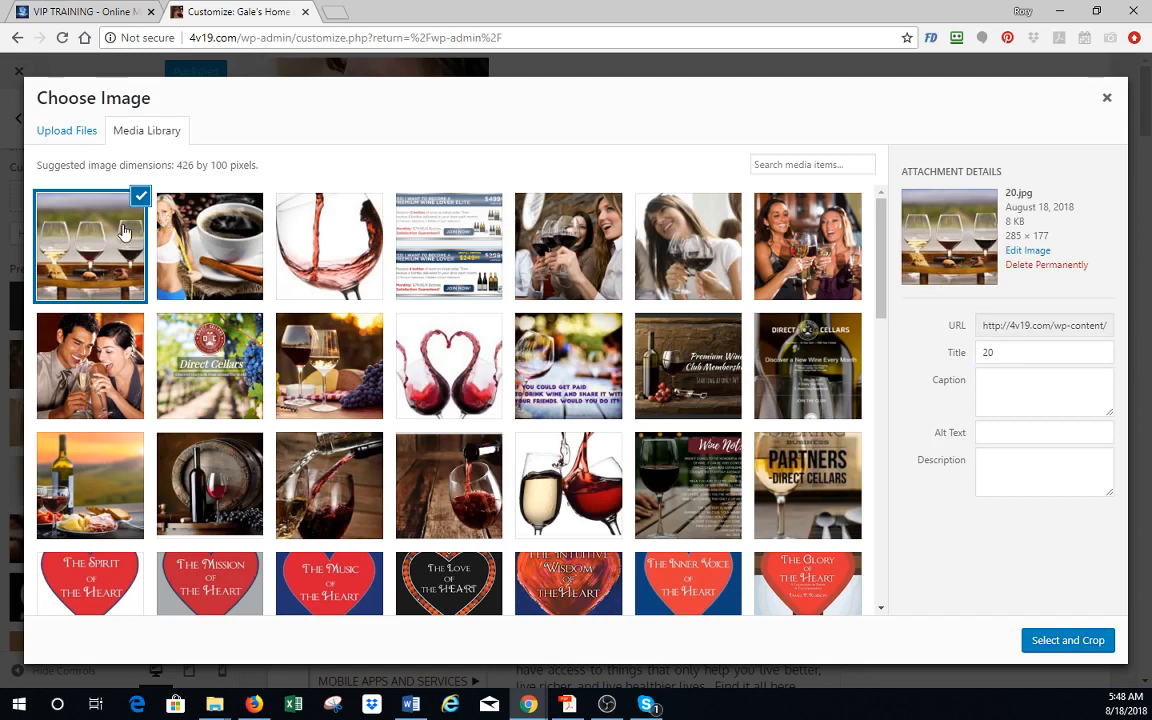
# - Set 20.jpg as the site's header image, skipping the crop
pyautogui.click(1075, 652)
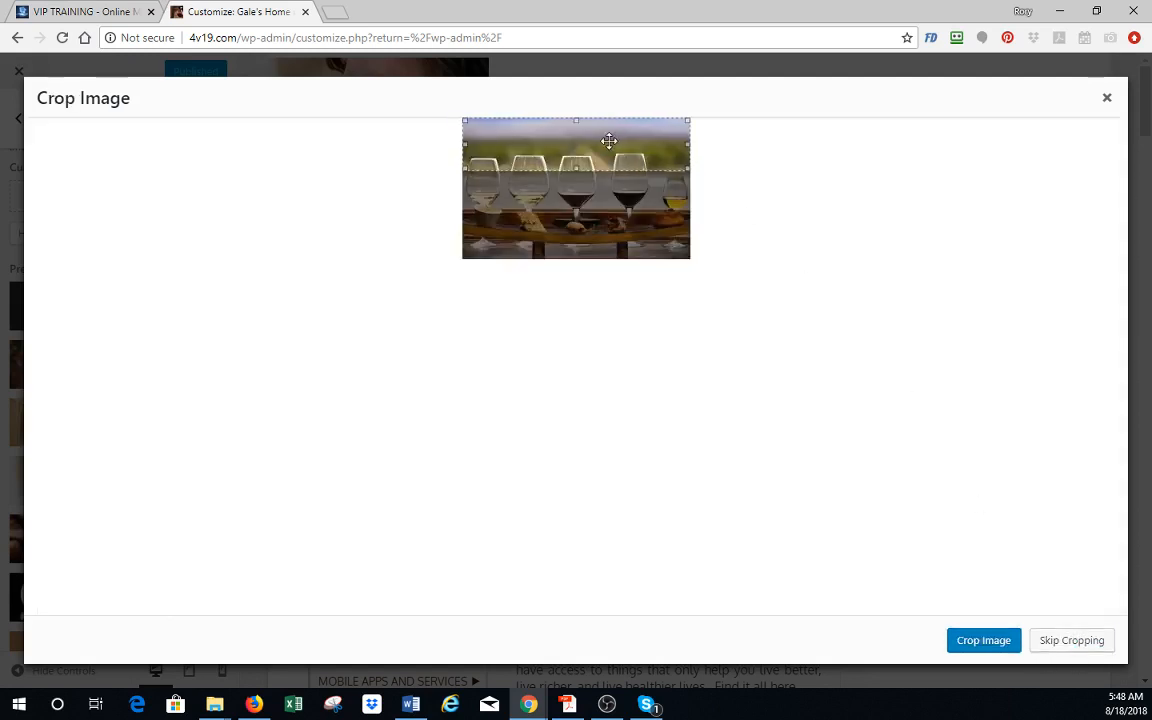
pyautogui.moveTo(607, 141); pyautogui.dragTo(598, 199)
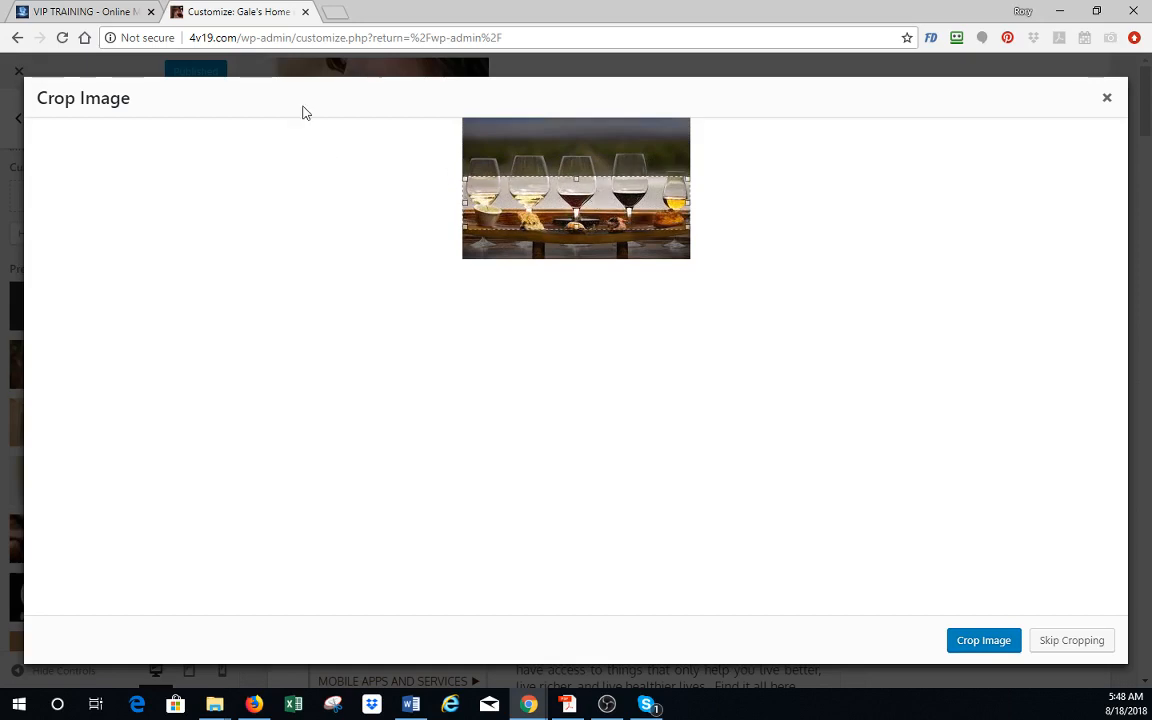
pyautogui.click(1071, 641)
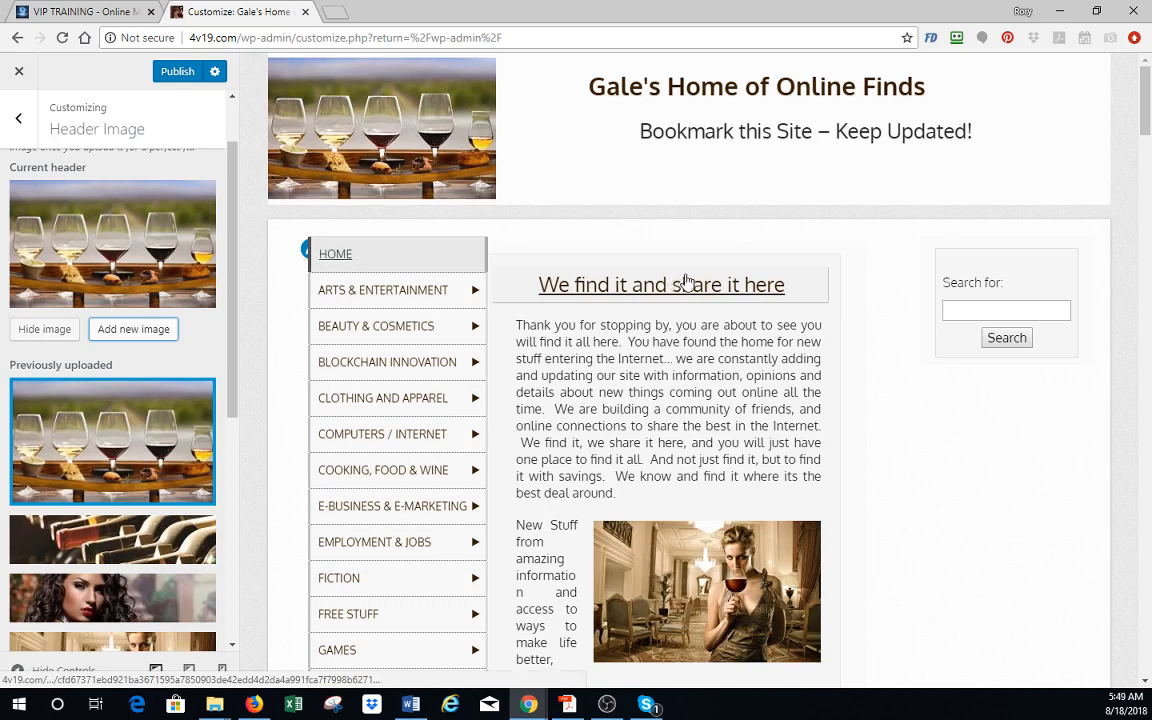
# - Remove the uncropped five-wine-glasses image from the previously uploaded headers
pyautogui.moveTo(442, 508)
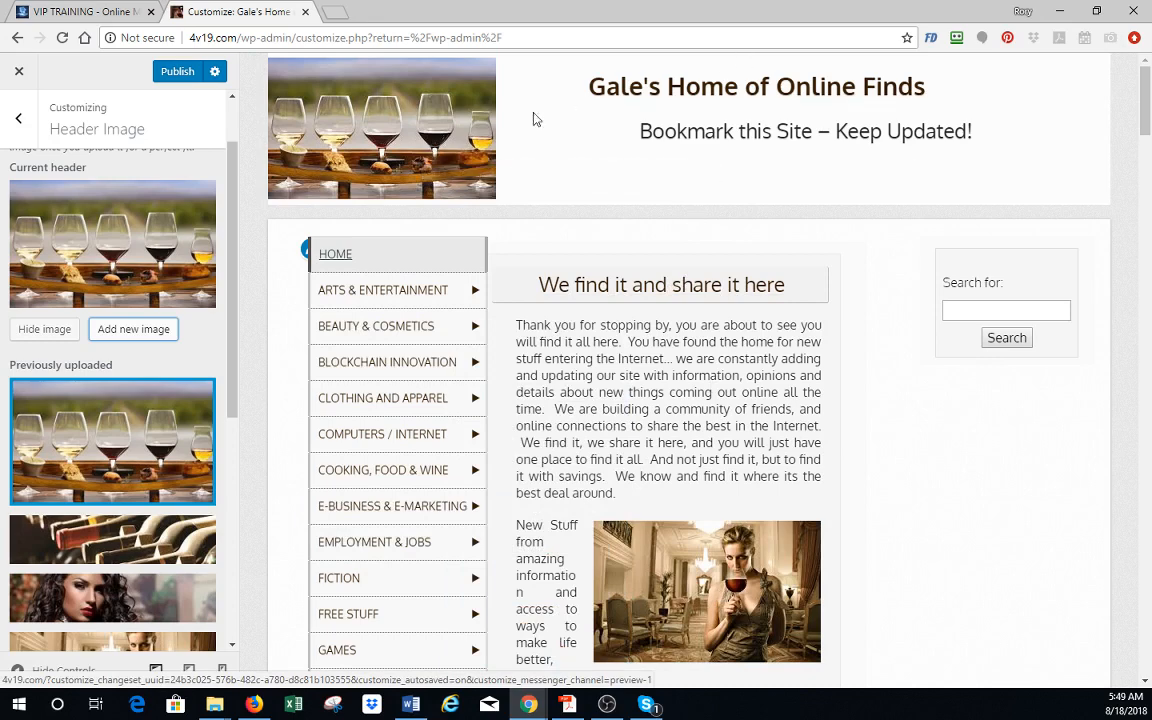
pyautogui.moveTo(144, 441)
pyautogui.click(197, 397)
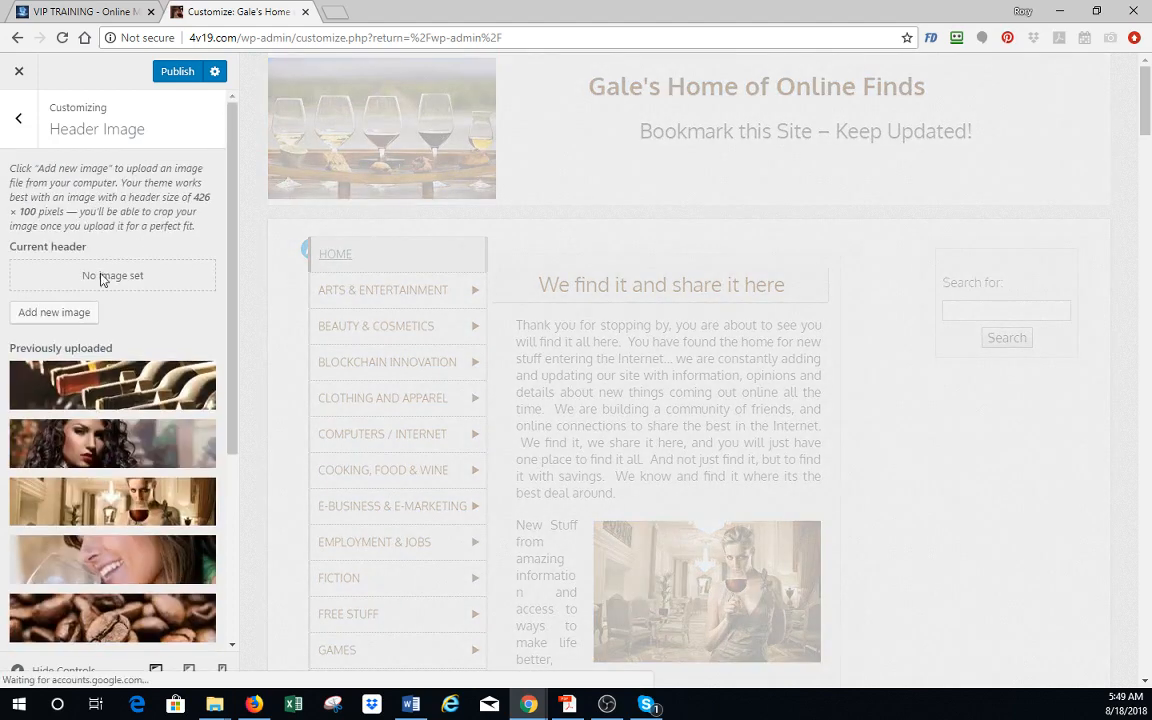
# - Add 20.jpg from the media library as the header image, cropped to the middle band across the five wine glasses
pyautogui.click(72, 305)
pyautogui.click(80, 238)
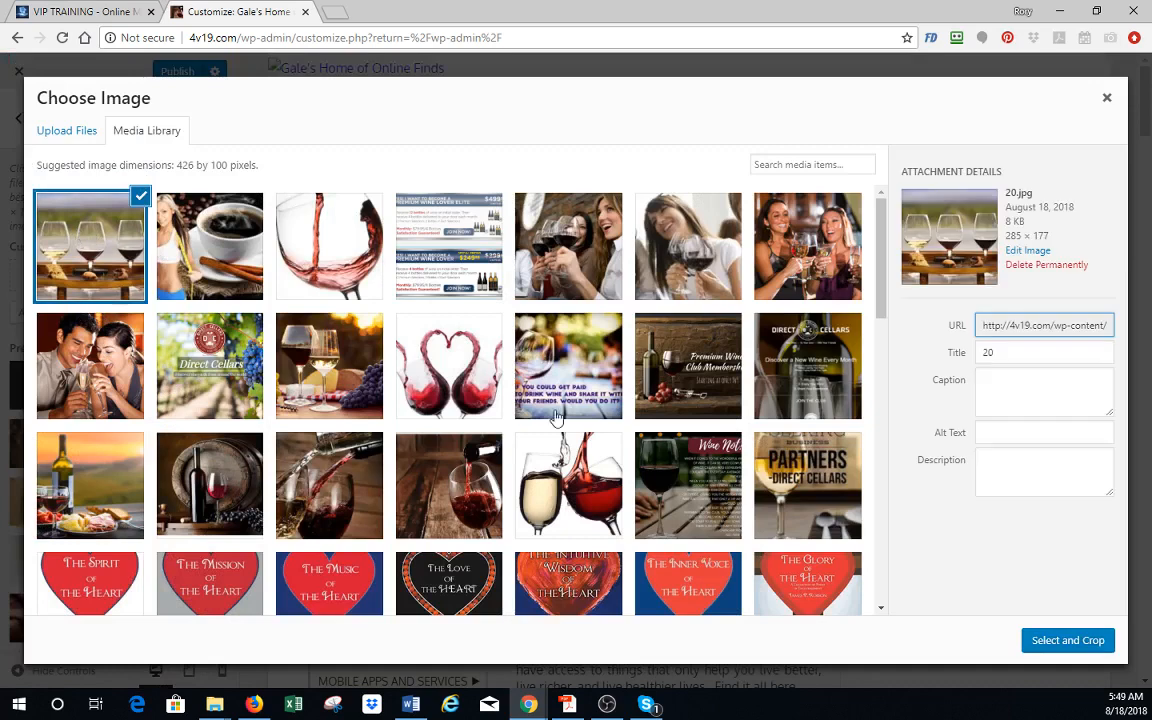
pyautogui.click(1081, 642)
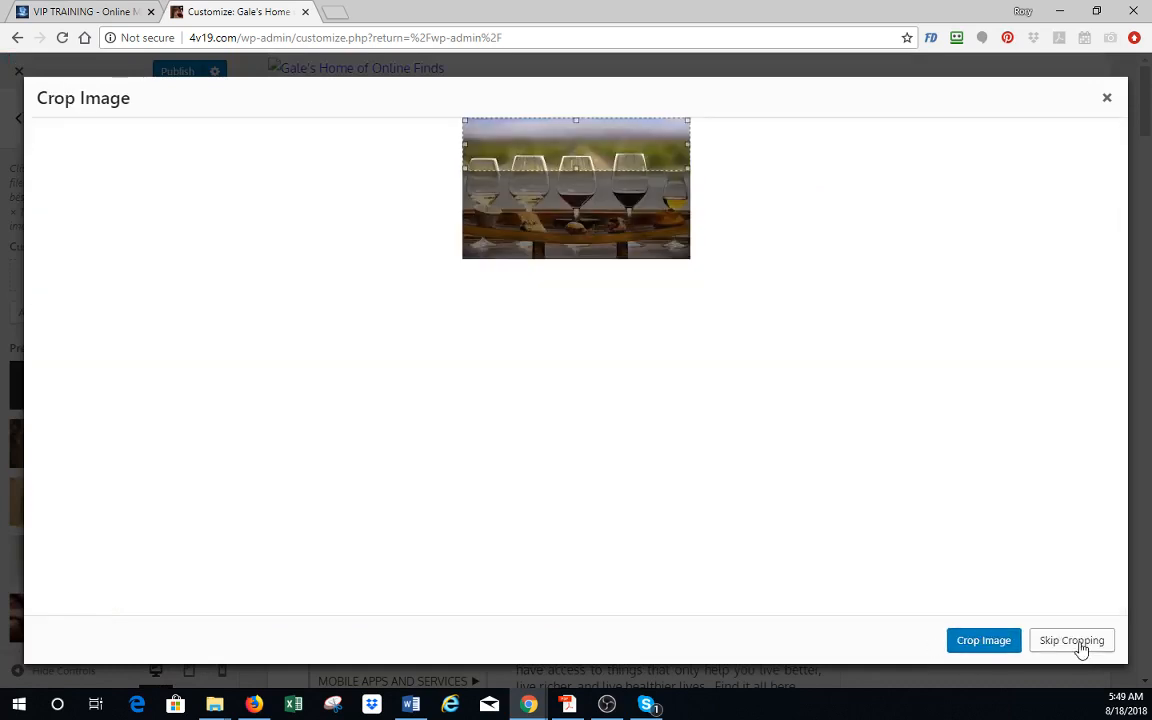
pyautogui.moveTo(625, 152); pyautogui.dragTo(627, 190)
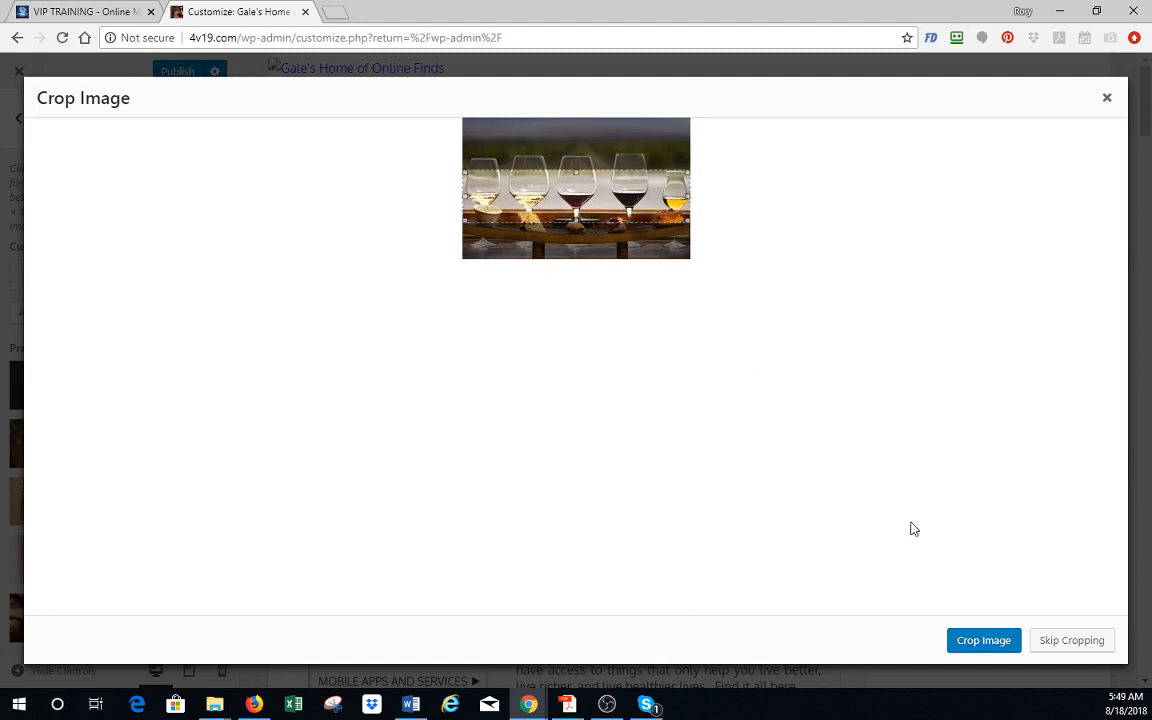
pyautogui.click(985, 641)
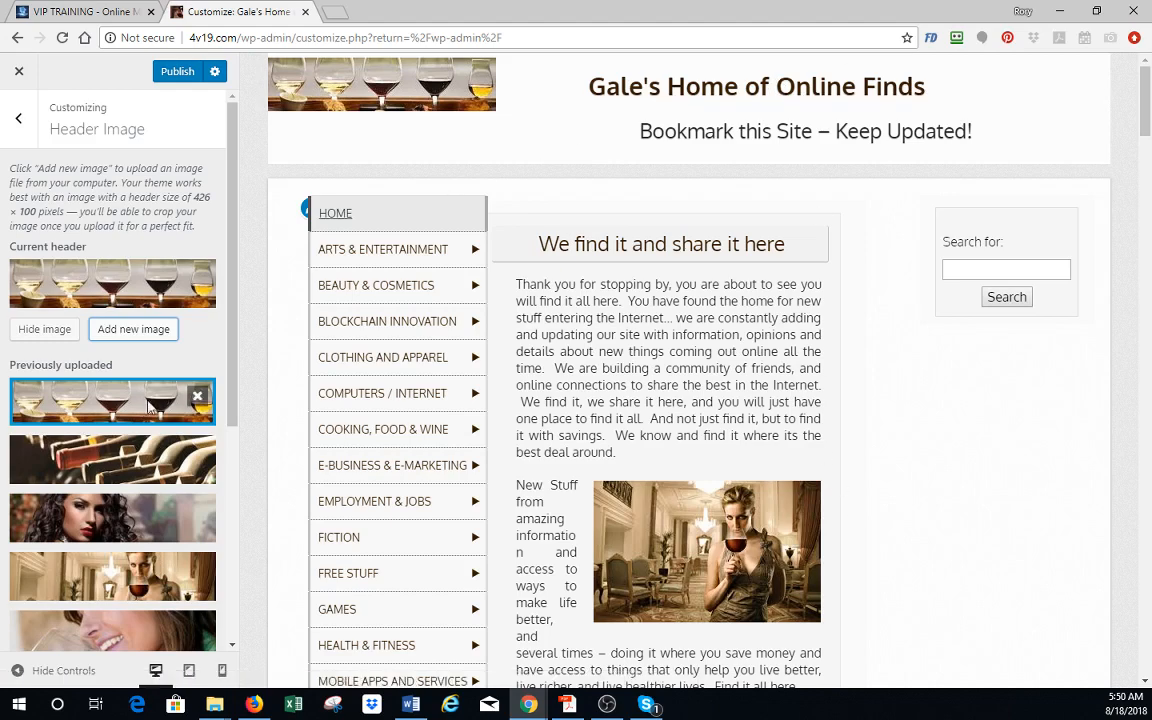
# - Upload the wine, grapes and cheese photo 3 from the "food and wine" folder as another header image candidate
pyautogui.click(128, 332)
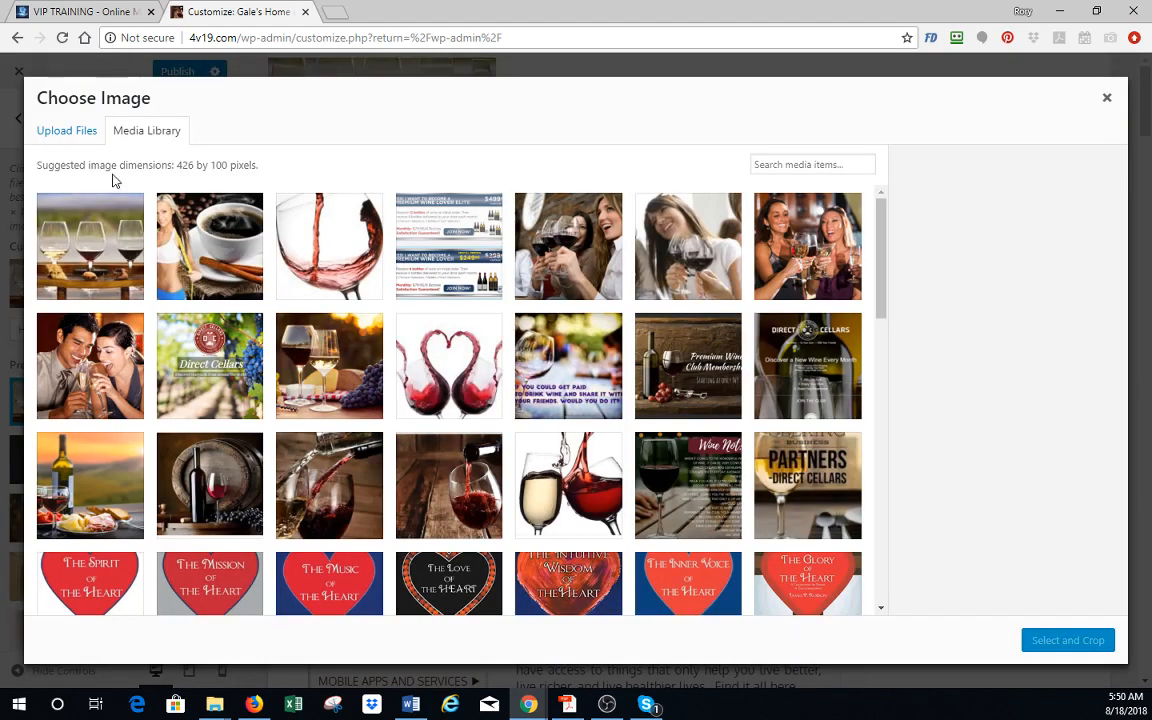
pyautogui.click(68, 135)
pyautogui.click(563, 378)
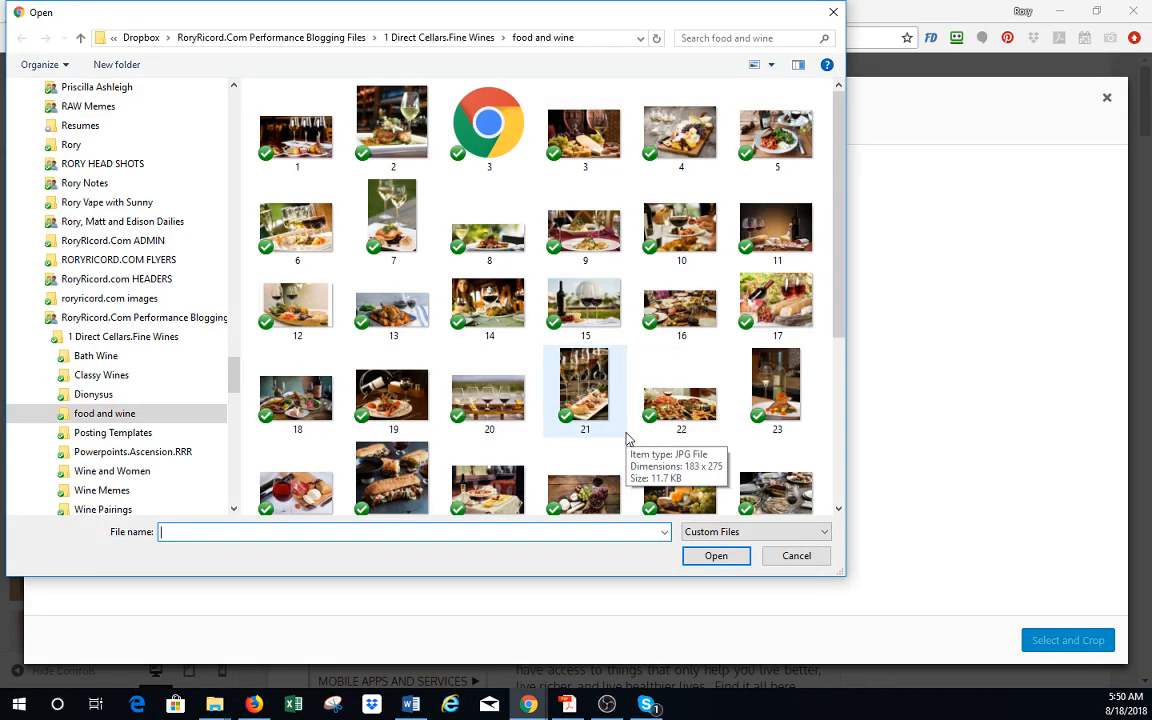
pyautogui.click(572, 143)
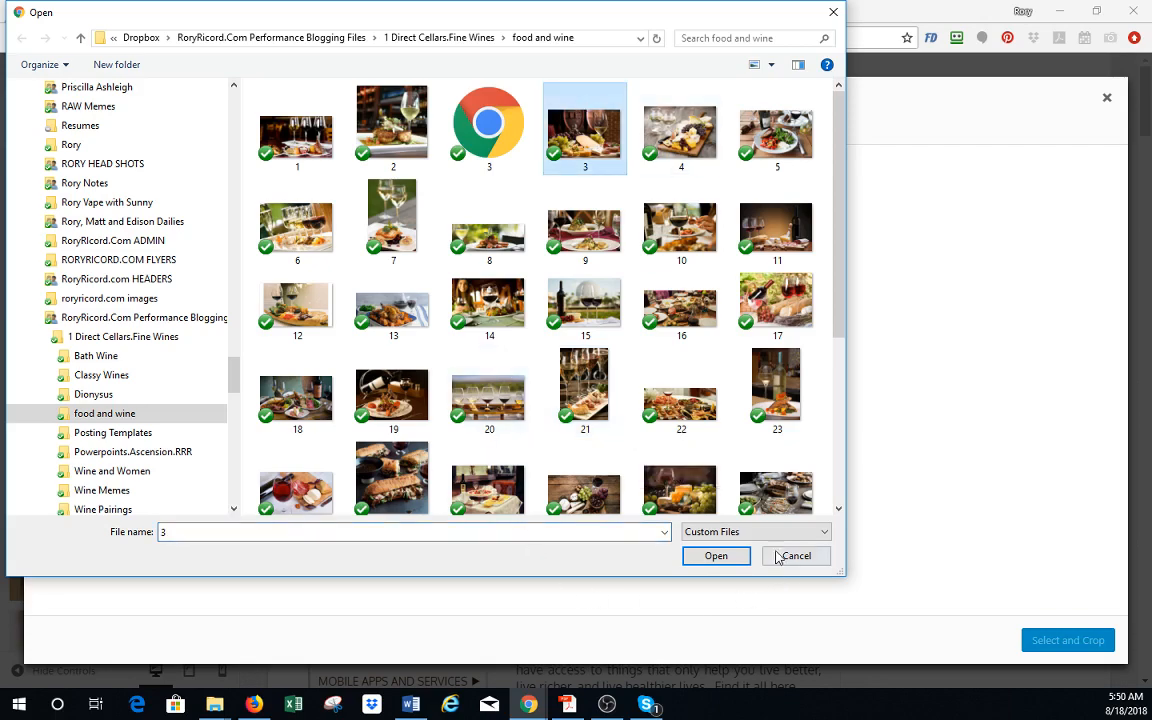
pyautogui.click(716, 556)
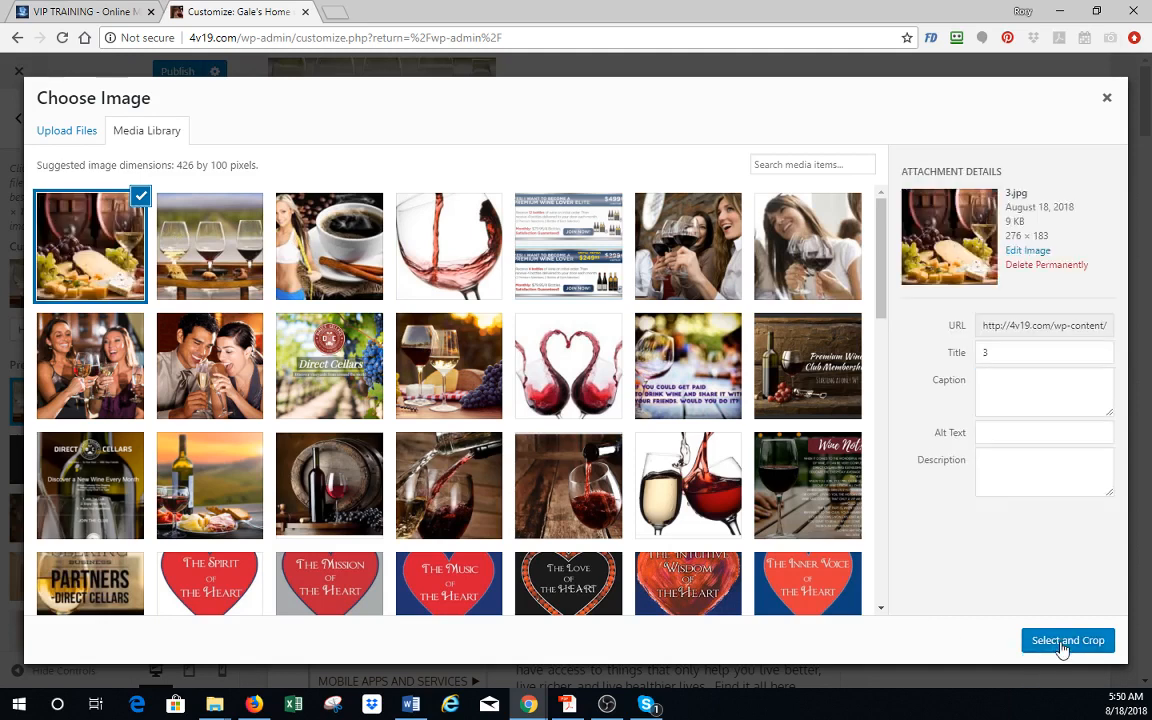
# - Crop 3.jpg to the middle band with the grapes, cheese and wine glass and set it as the header image
pyautogui.click(1063, 645)
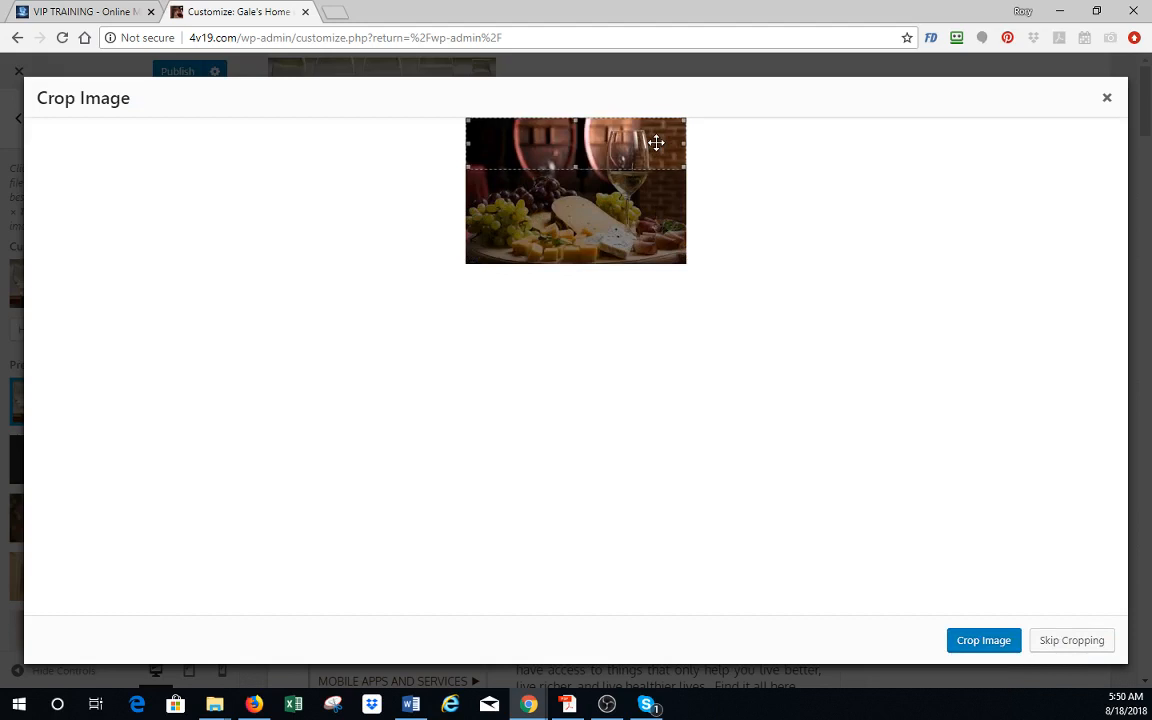
pyautogui.moveTo(653, 141); pyautogui.dragTo(667, 193)
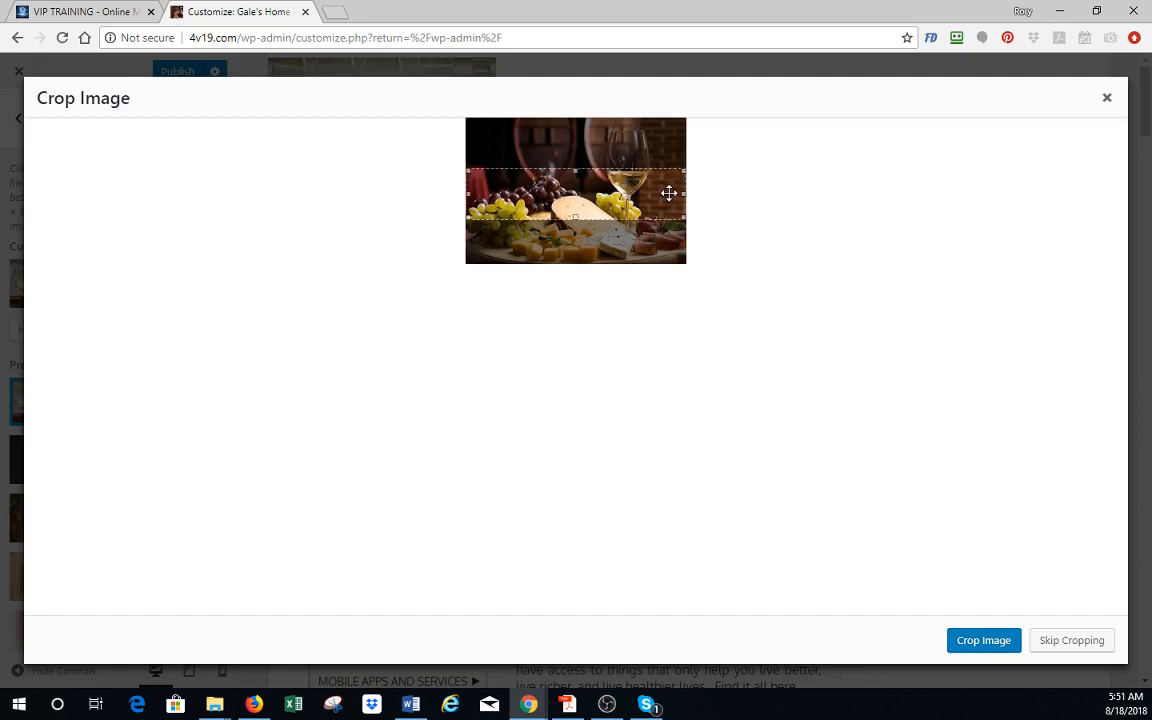
pyautogui.click(1000, 645)
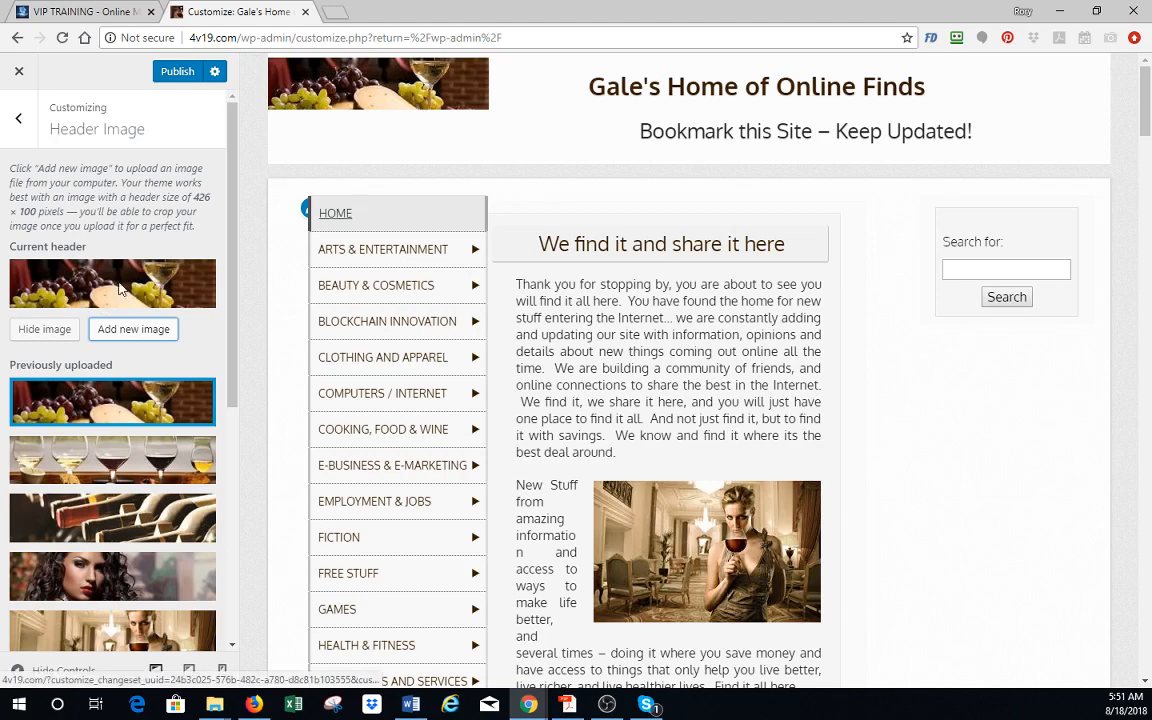
# - Randomize the uploaded headers, publish the changes and close the customizer
pyautogui.scroll(-5, 122, 290)
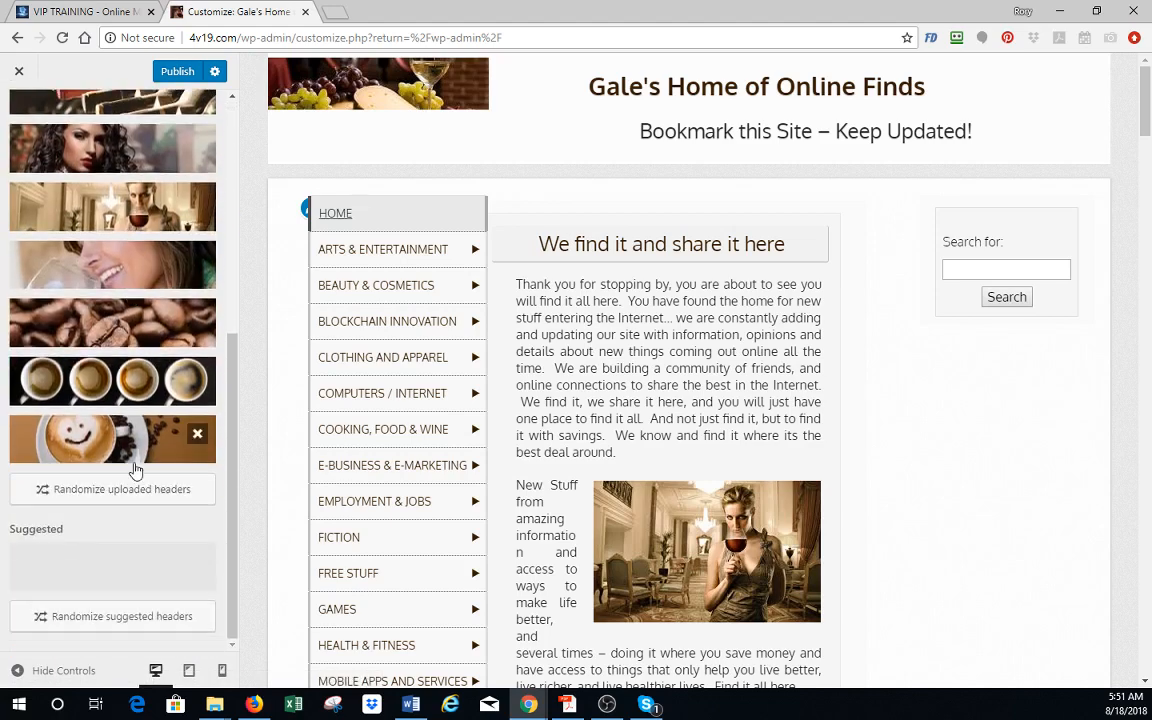
pyautogui.click(117, 494)
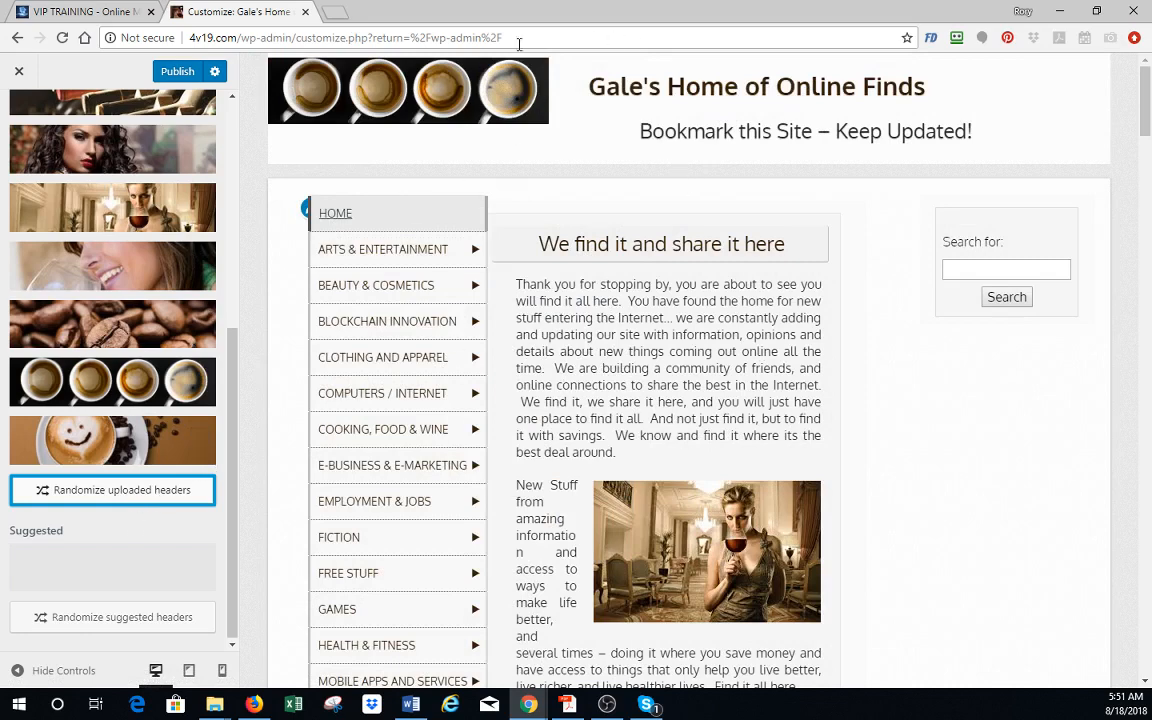
pyautogui.moveTo(396, 302)
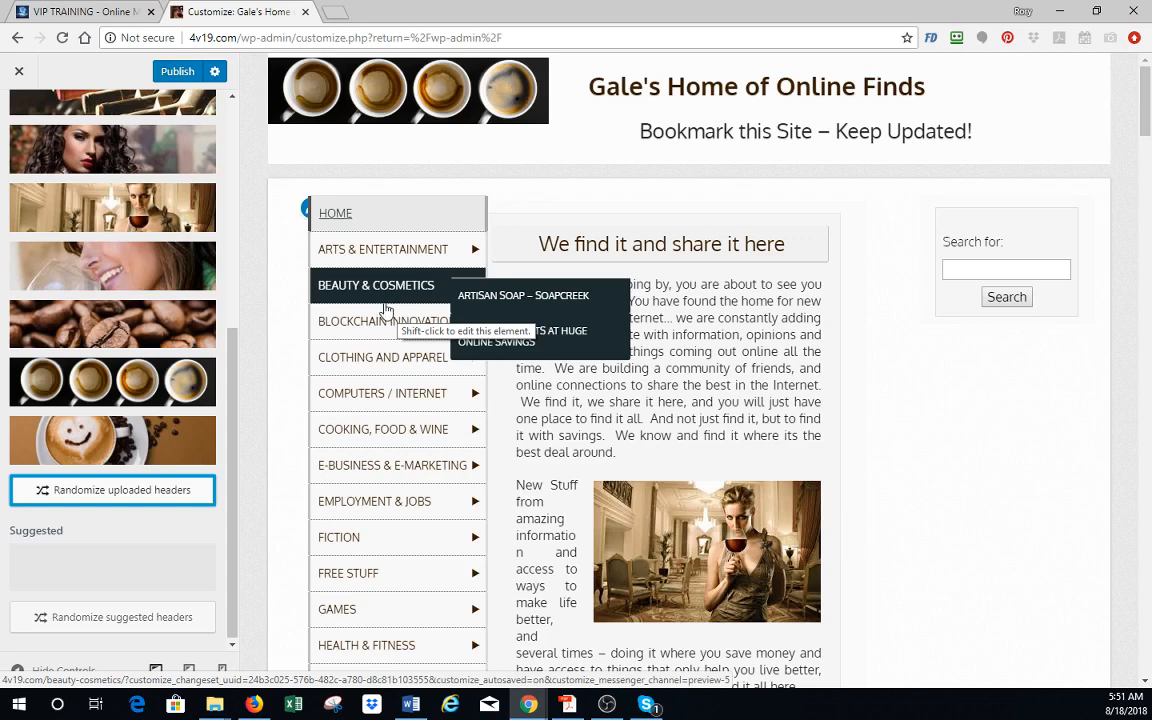
pyautogui.click(170, 74)
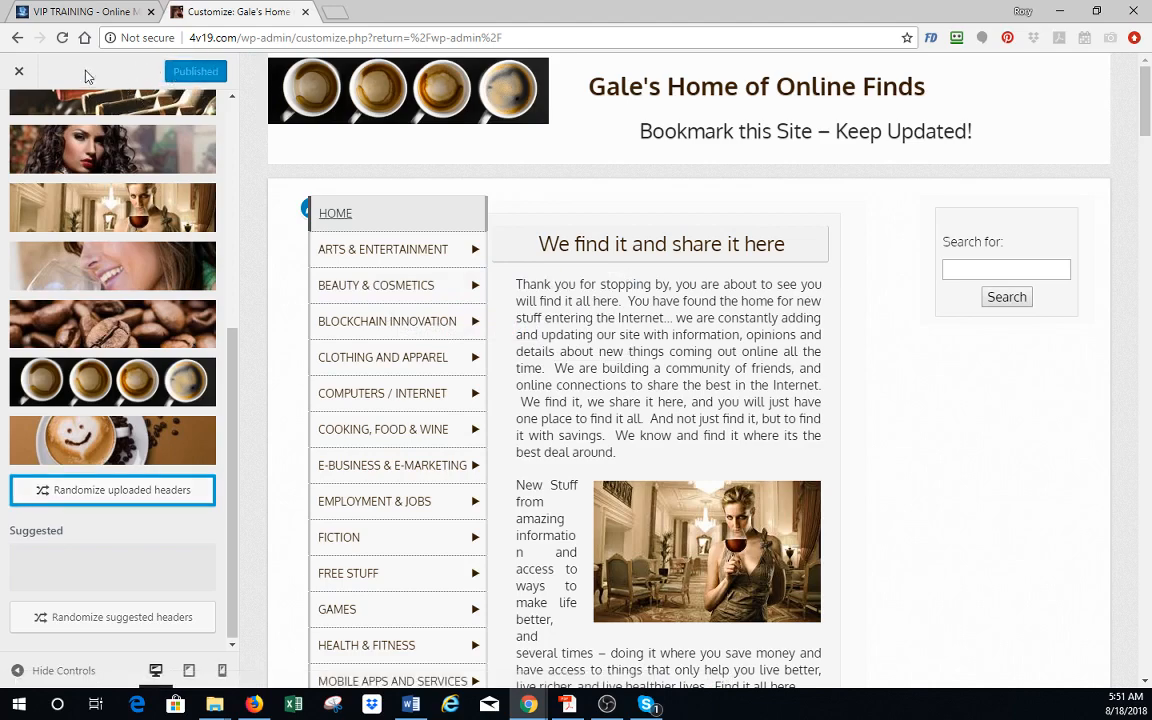
pyautogui.click(19, 74)
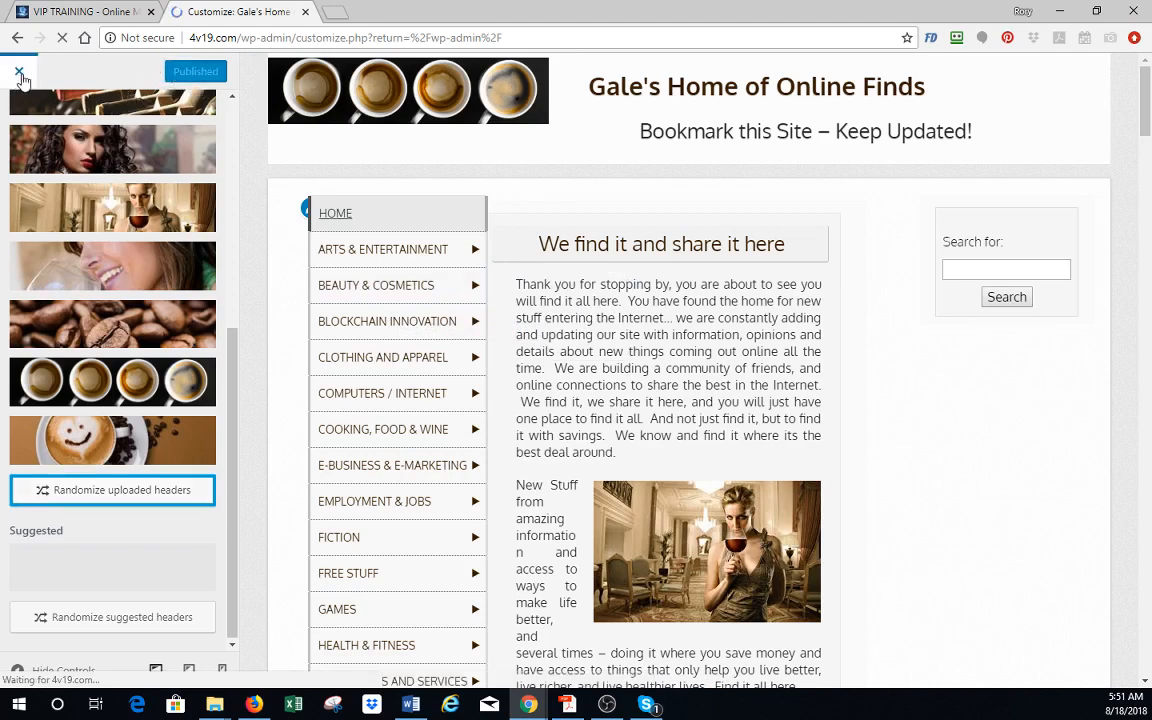